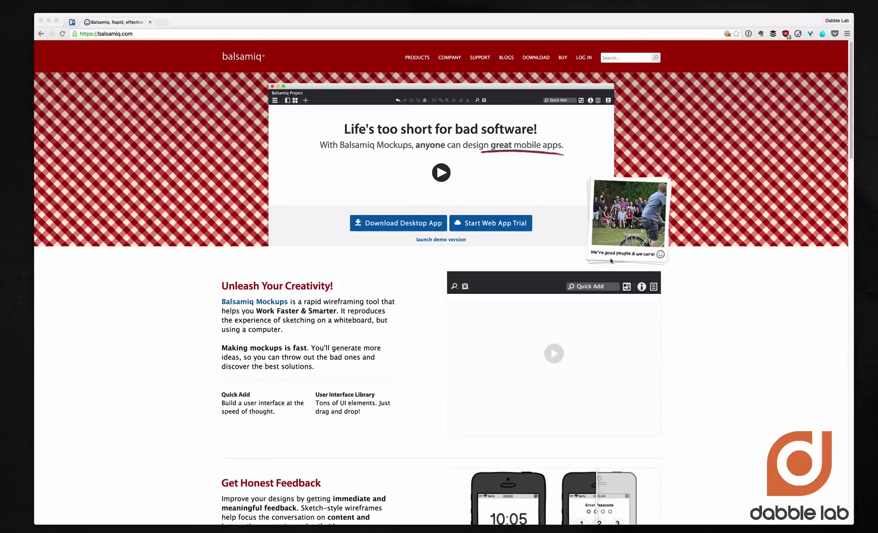
scroll(423, 279, "down", 1)
scroll(423, 279, "down", 1)
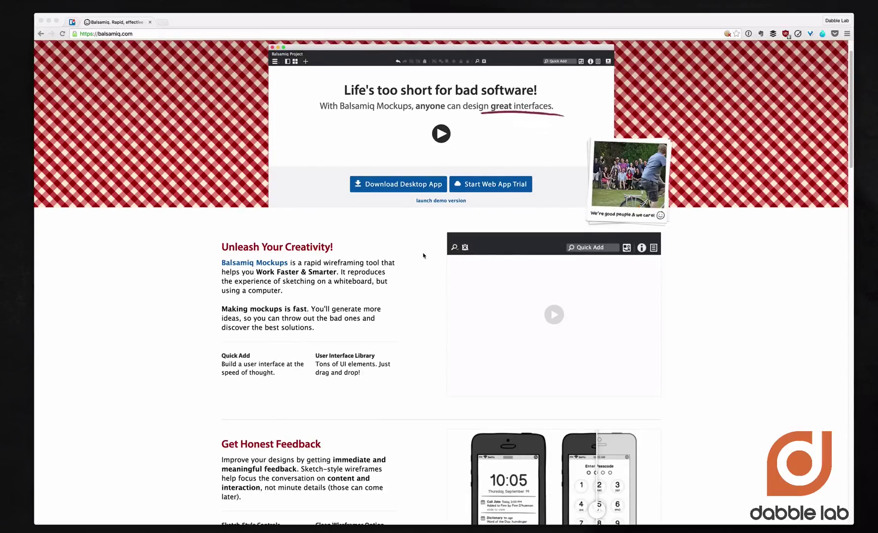
scroll(422, 255, "down", 15)
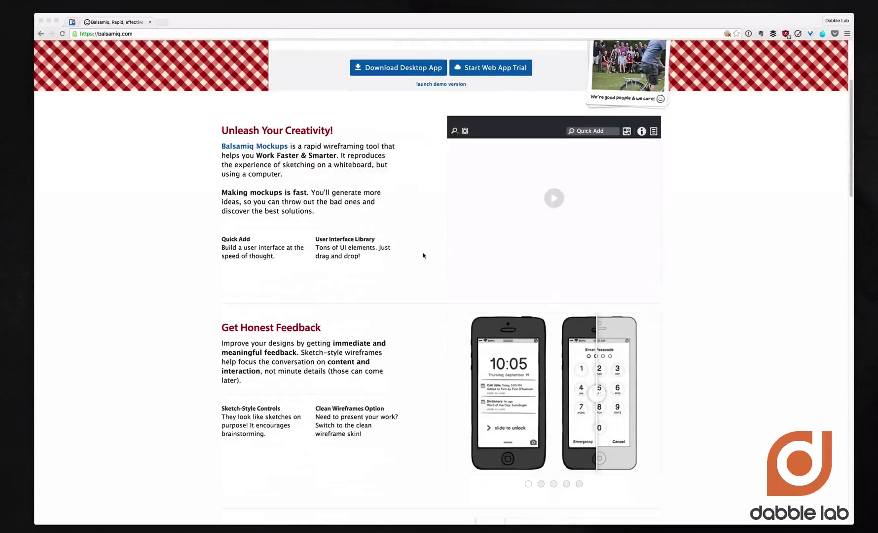
scroll(423, 225, "down", 10)
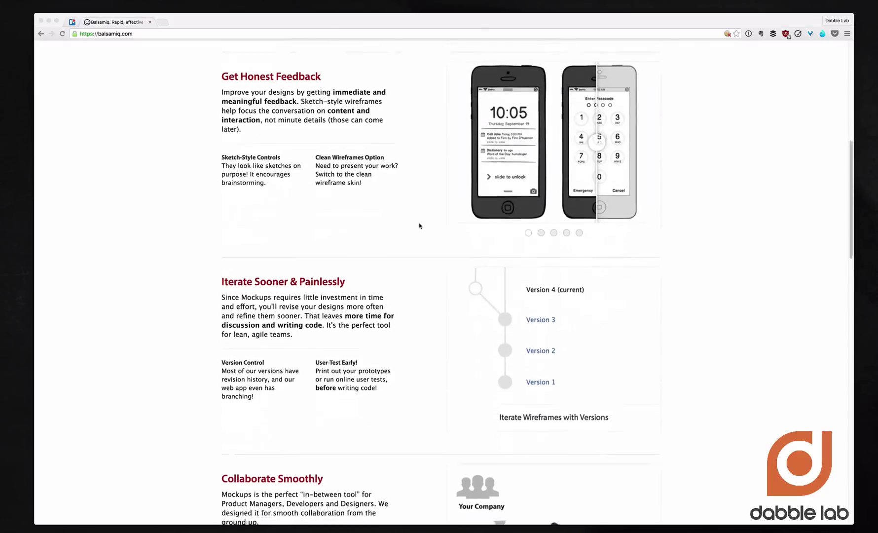
scroll(419, 226, "down", 9)
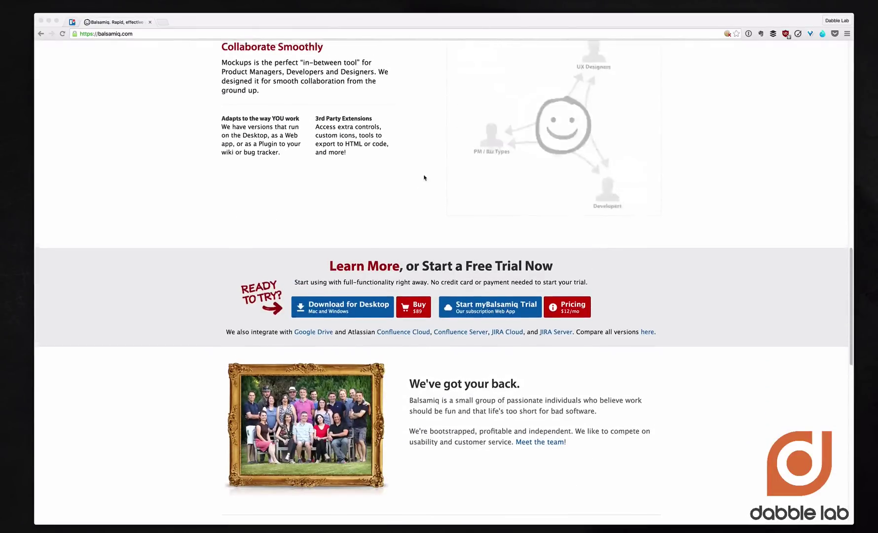
scroll(424, 177, "up", 20)
scroll(424, 177, "up", 15)
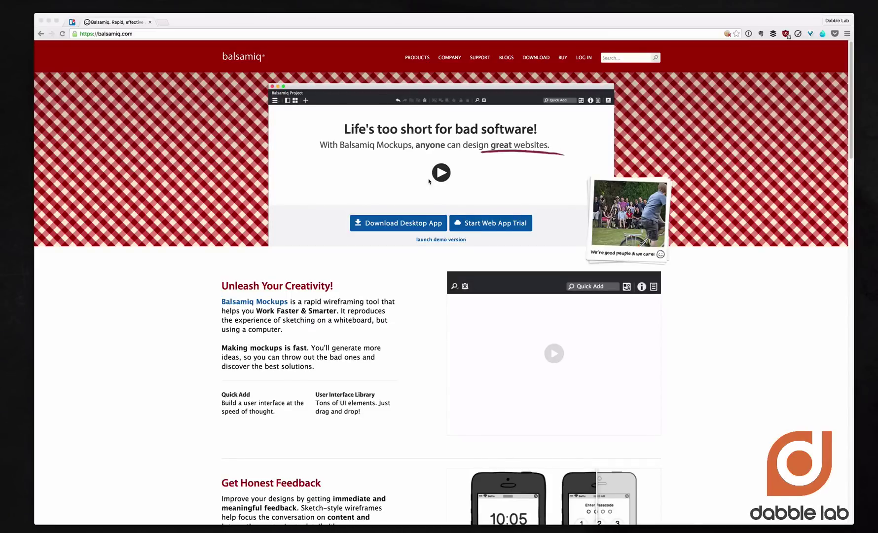
- Switch from the browser to the Balsamiq Mockups window showing the blank New Mockup 1
key("super+Tab")
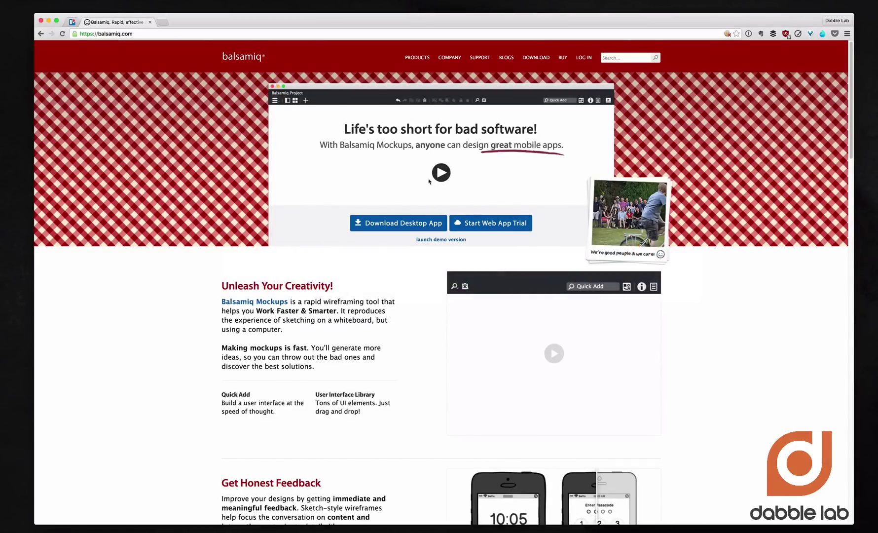
key("super+Tab")
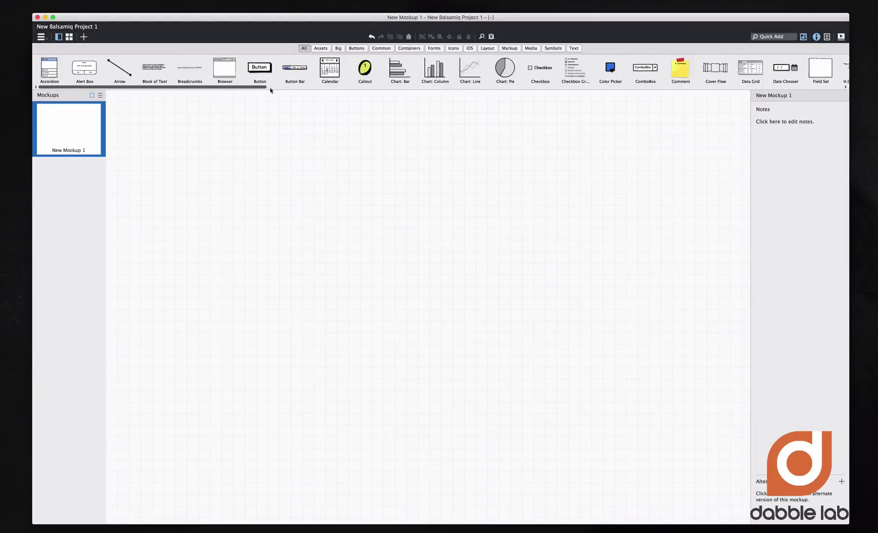
left_click_drag(263, 88, 573, 107)
left_click(549, 69)
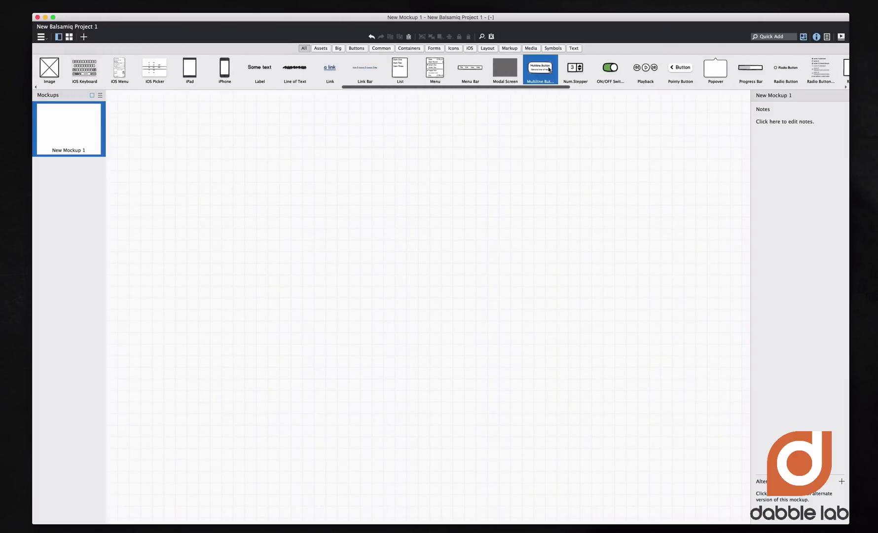
left_click_drag(549, 69, 327, 200)
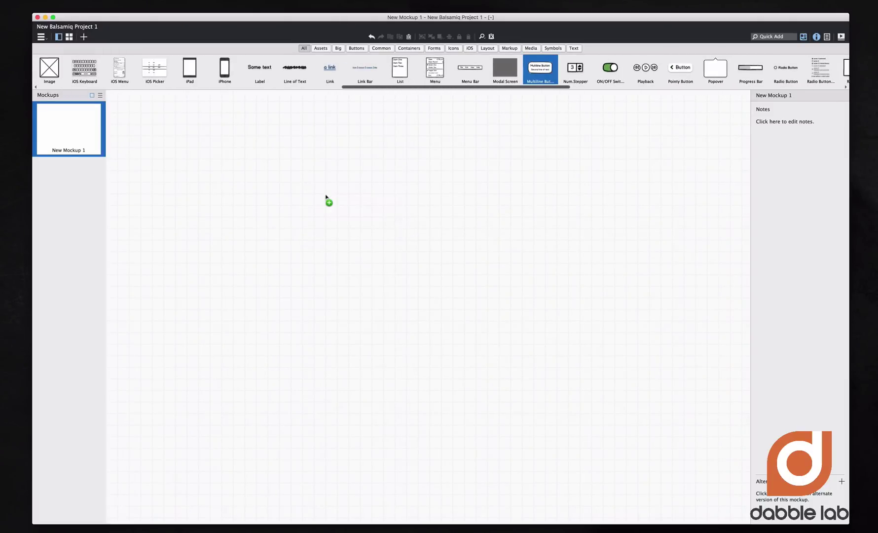
left_click(395, 166)
left_click_drag(609, 69, 531, 143)
left_click(561, 127)
left_click_drag(646, 67, 455, 193)
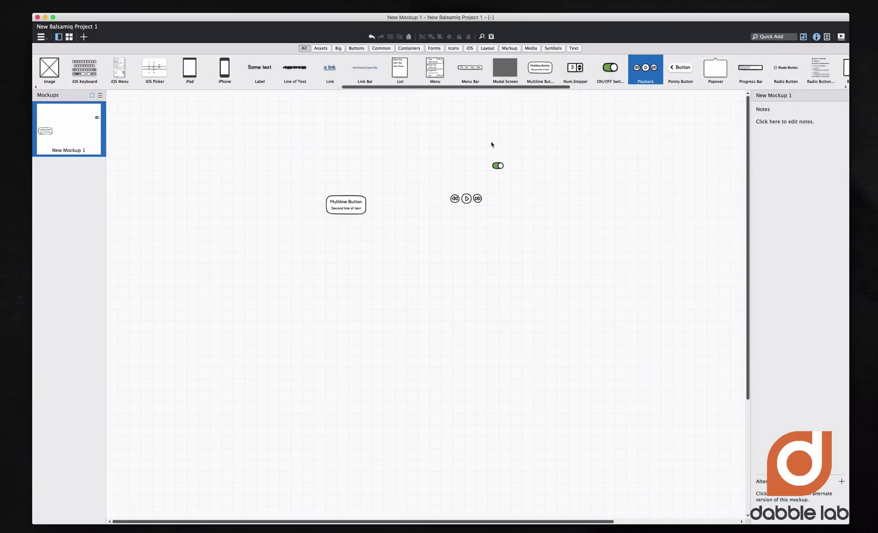
left_click(496, 165)
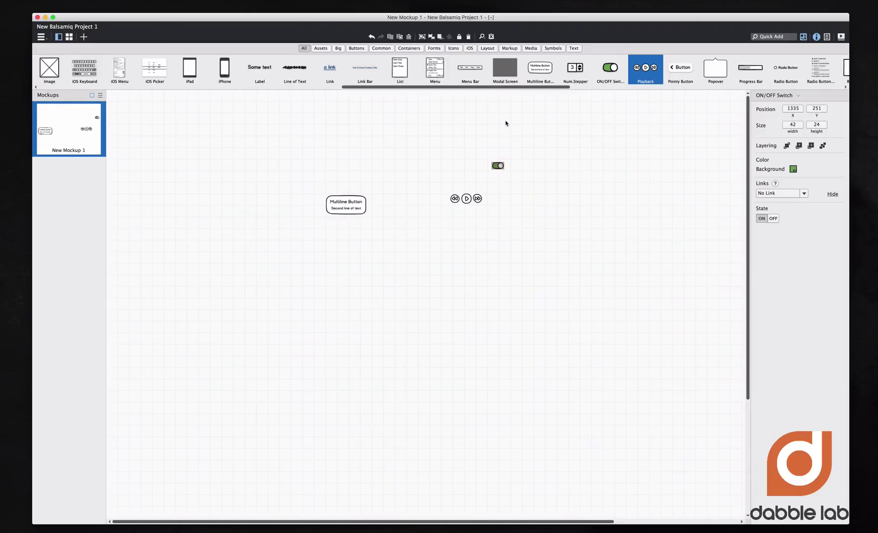
left_click_drag(594, 292, 258, 143)
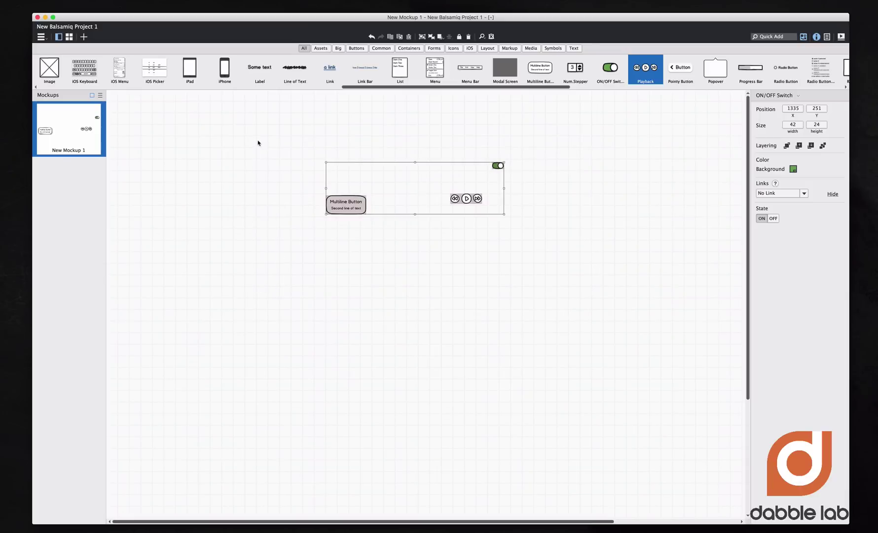
key("Delete")
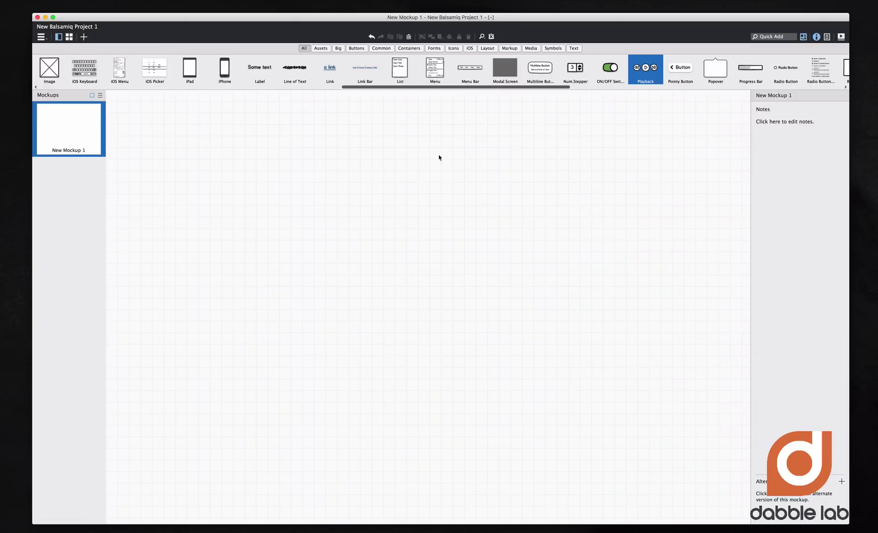
- Drop an iPhone device frame onto the New Mockup 1 canvas
left_click_drag(229, 66, 381, 152)
left_click(554, 245)
left_click(458, 172)
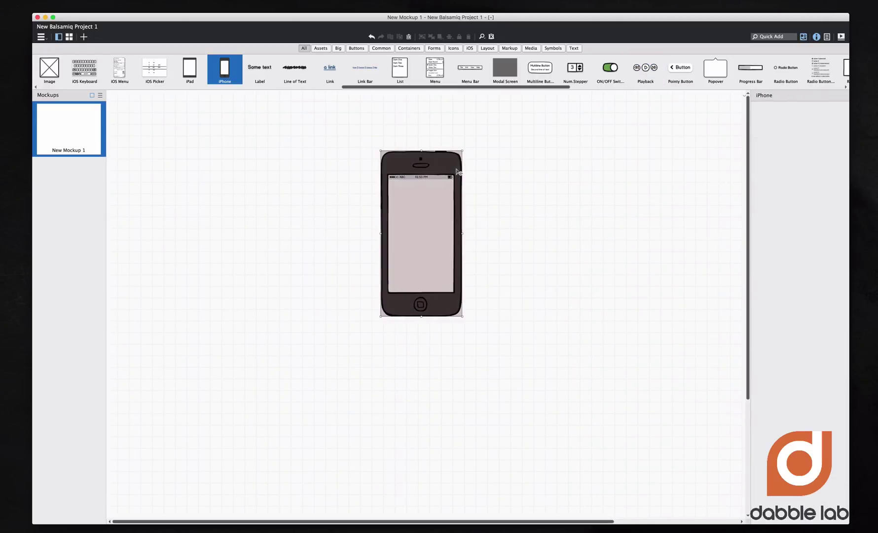
left_click_drag(458, 171, 466, 175)
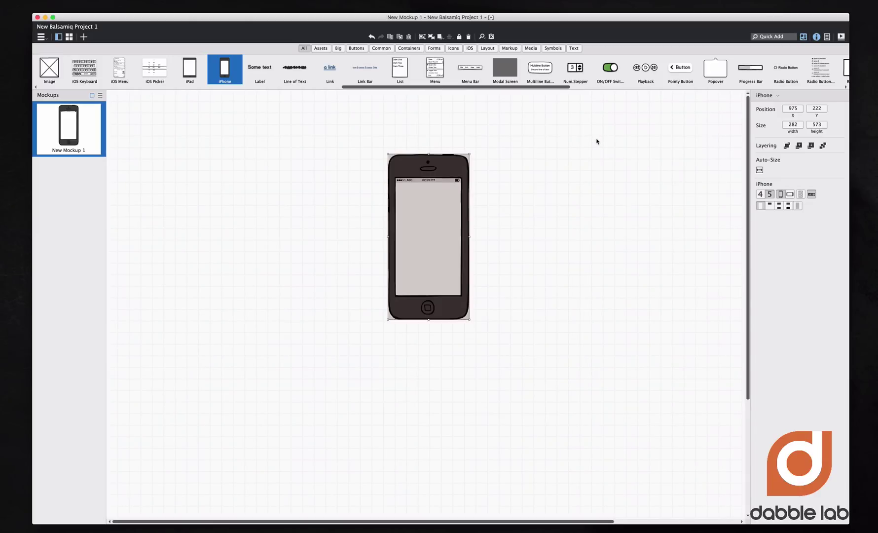
- Resize the iPhone to 750 by 1334 and move it up and left into view
left_click(792, 125)
type("750")
key("Tab")
type("1334")
key("Return")
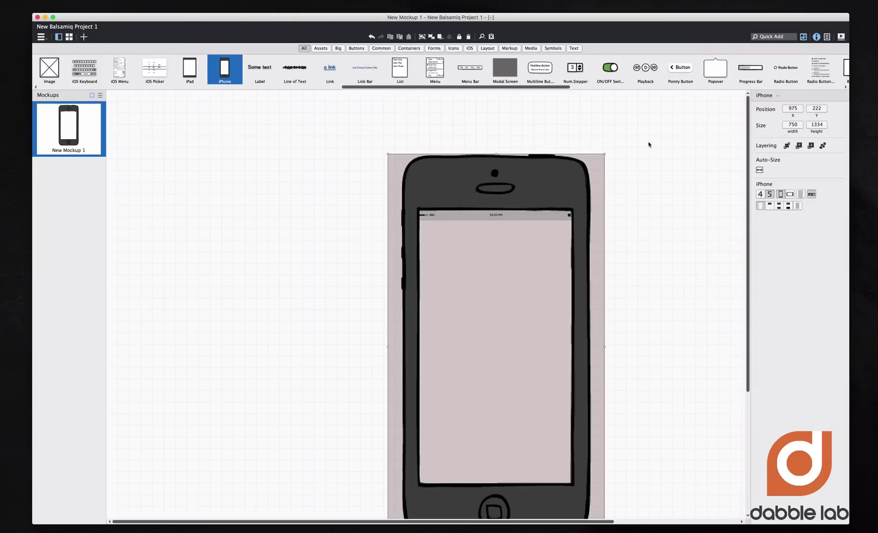
left_click(646, 207)
left_click_drag(544, 183, 487, 144)
key("Escape")
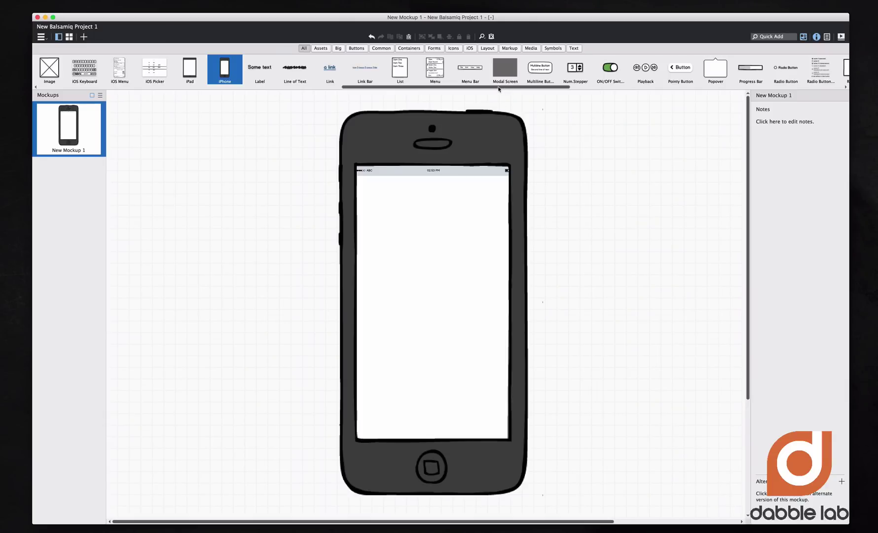
- Place a File Edit View Help menu bar along the bottom of the phone screen
left_click_drag(476, 70, 509, 422)
key("Return")
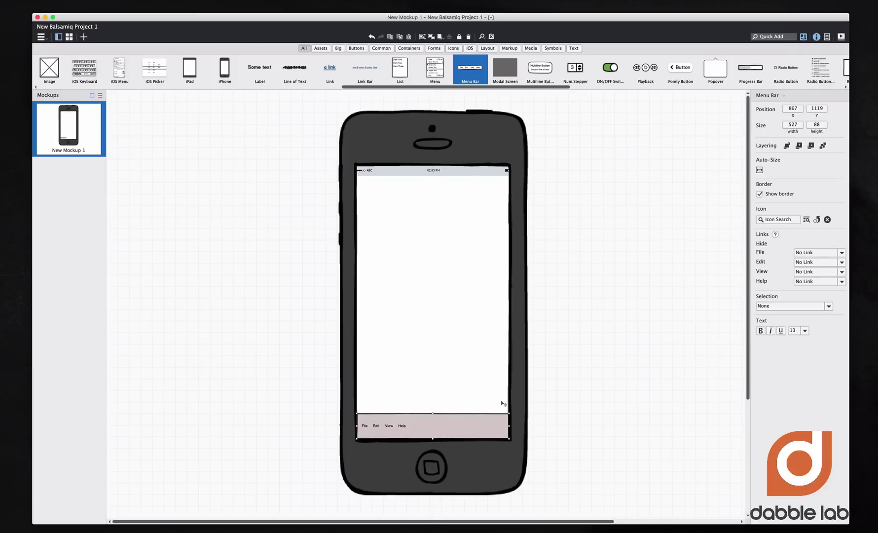
left_click(556, 335)
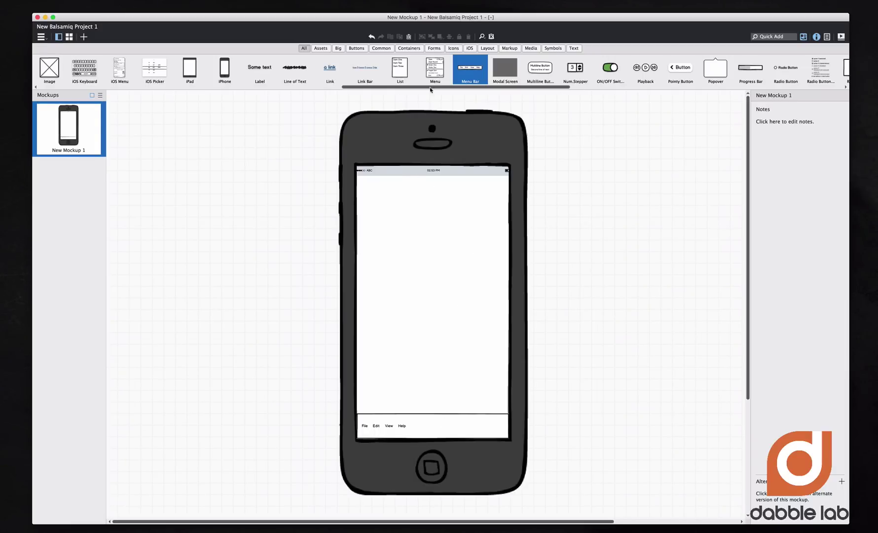
- Filter the library to Big components and place a Rectangle header under the status bar
left_click_drag(430, 88, 416, 89)
left_click(403, 51)
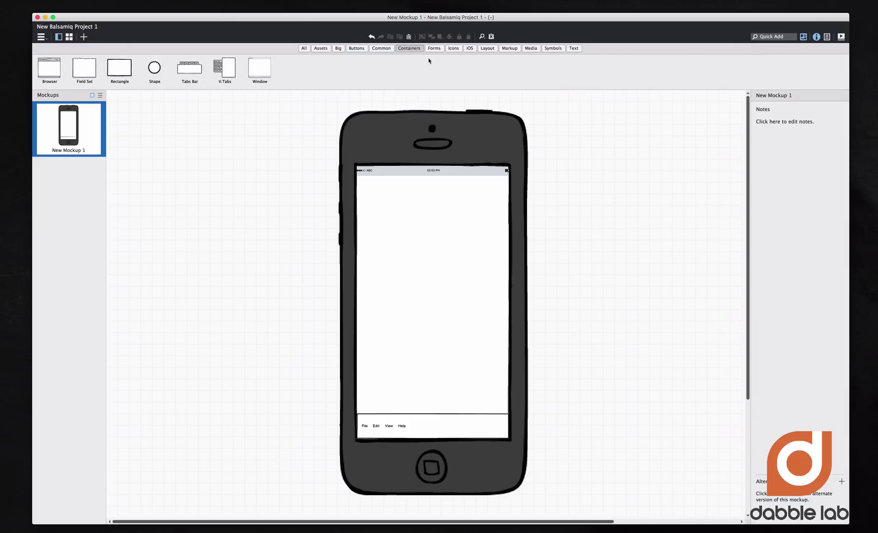
left_click(484, 50)
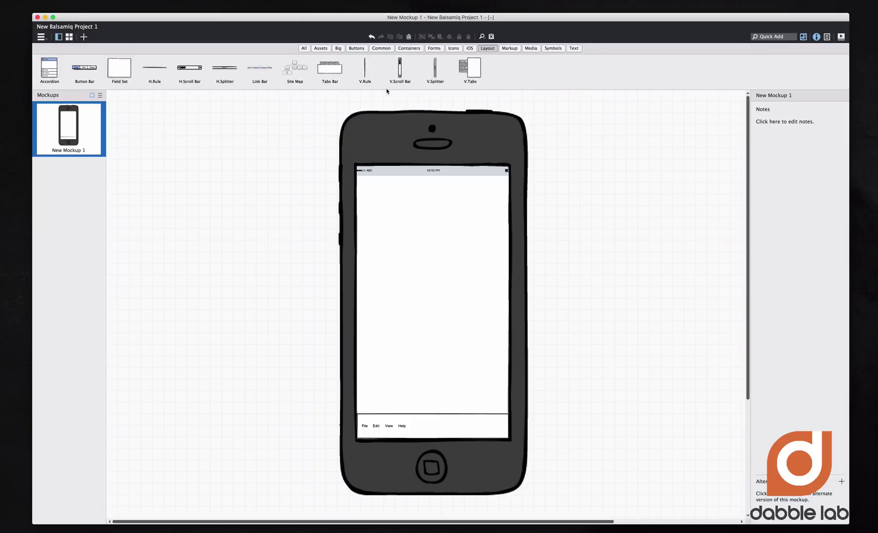
left_click(328, 50)
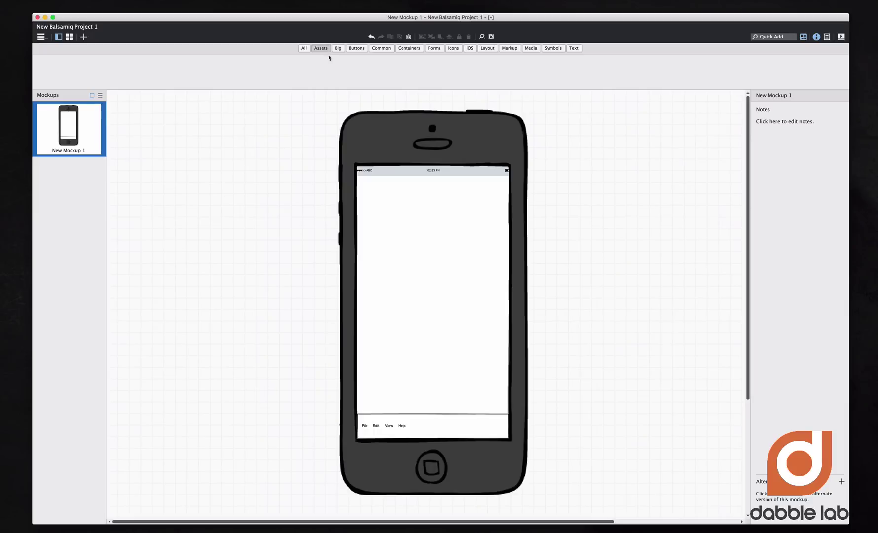
left_click(338, 49)
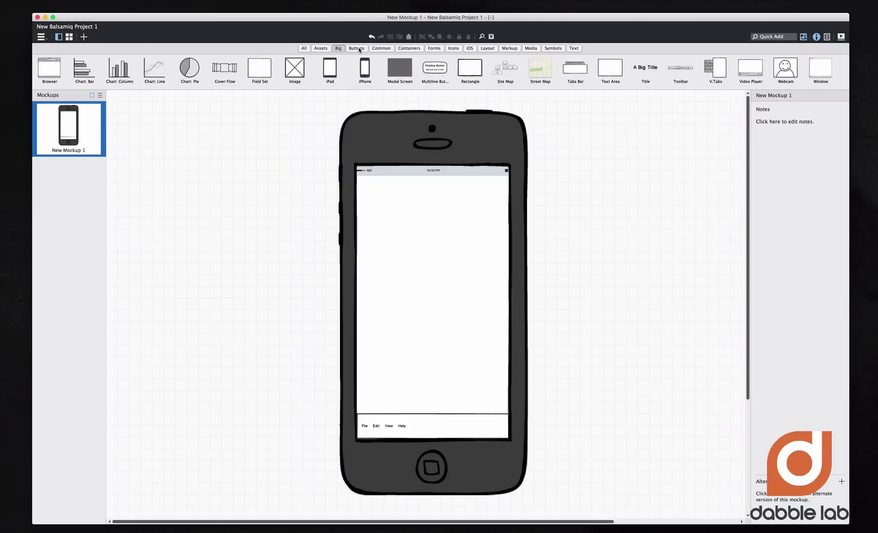
left_click_drag(460, 67, 506, 192)
left_click(569, 180)
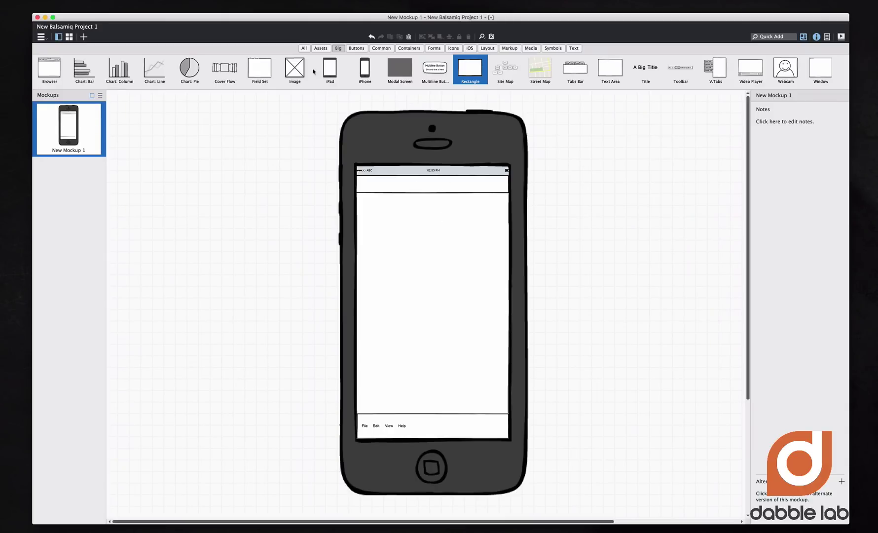
- Drop a 510 by 524 image placeholder on the phone, just below the header
left_click_drag(296, 69, 508, 299)
left_click(393, 222)
left_click_drag(481, 267, 480, 264)
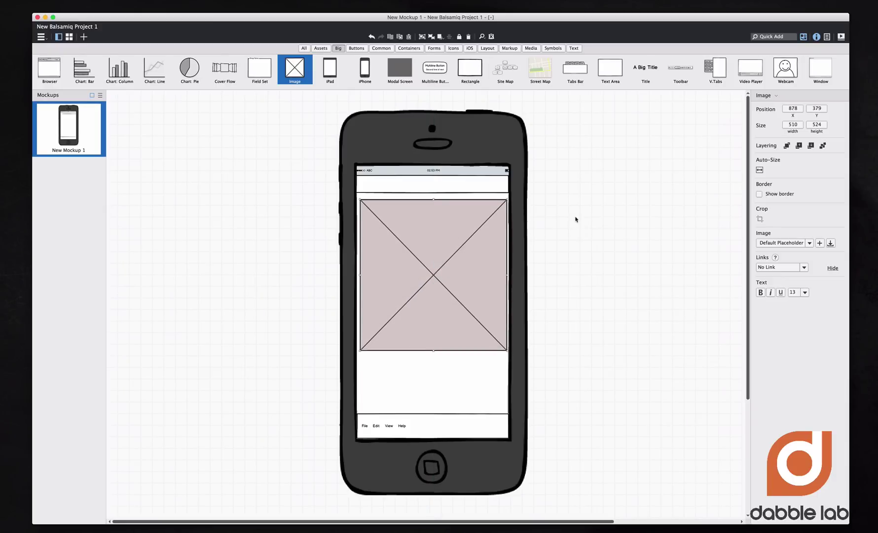
left_click(572, 186)
left_click_drag(454, 266, 454, 278)
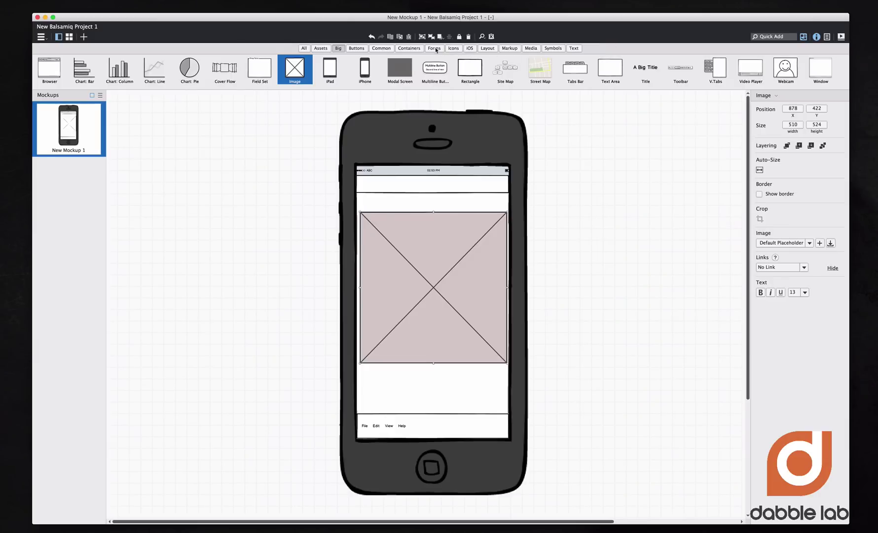
left_click(785, 36)
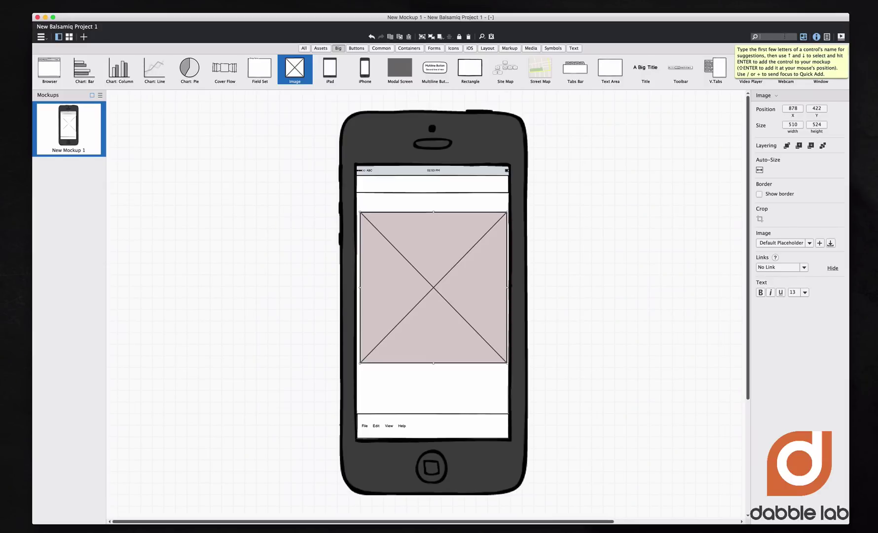
- Quick Add a circle Shape and place it as a 48 by 48 avatar above the image
type("keyboard")
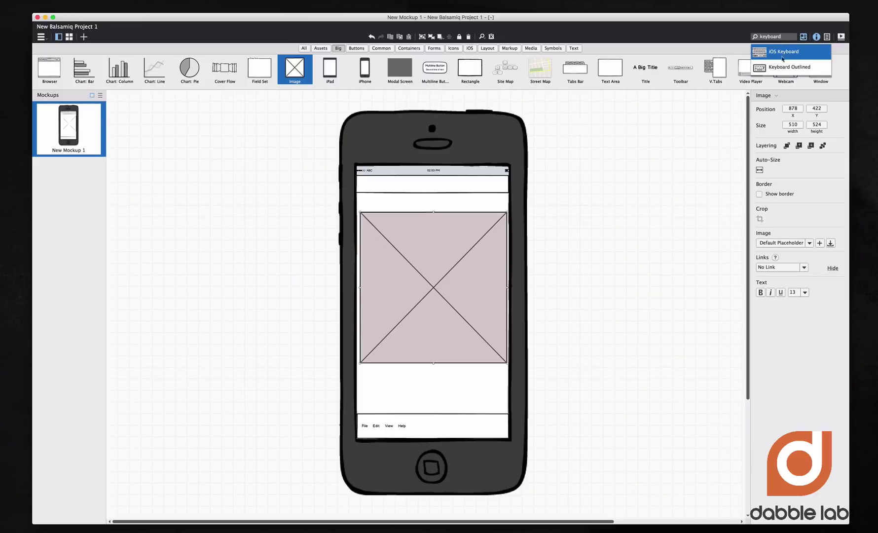
key("BackSpace")
key("BackSpace")
key("BackSpace")
key("BackSpace")
key("BackSpace")
key("BackSpace")
key("BackSpace")
key("BackSpace")
type("circl")
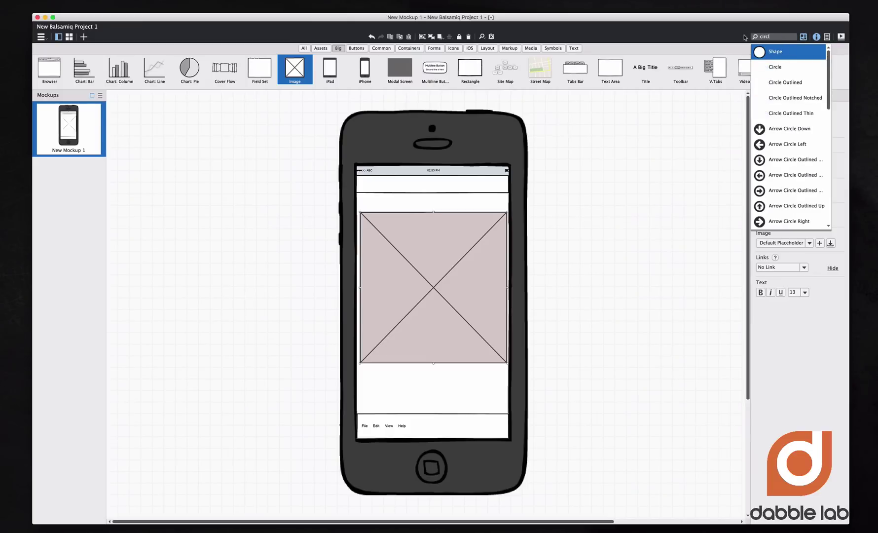
type("e")
key("Return")
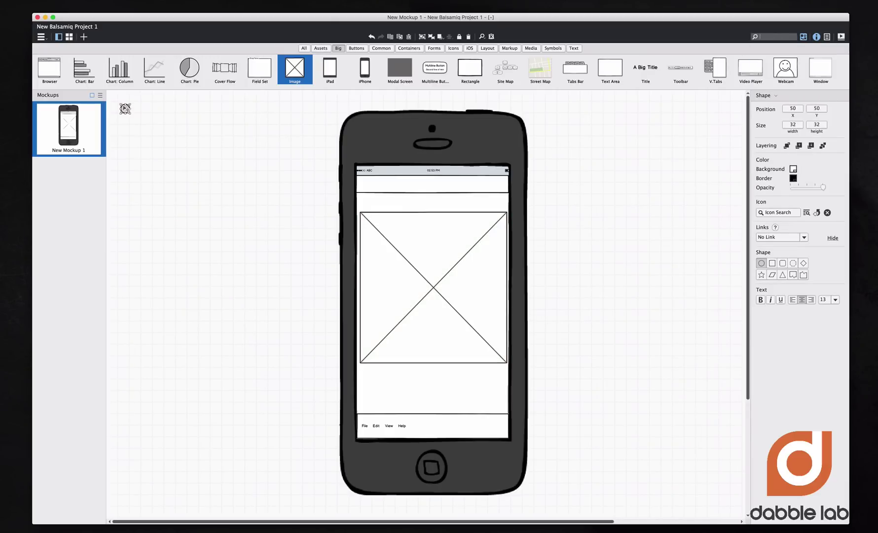
left_click_drag(126, 108, 375, 209)
left_click(599, 192)
left_click(776, 37)
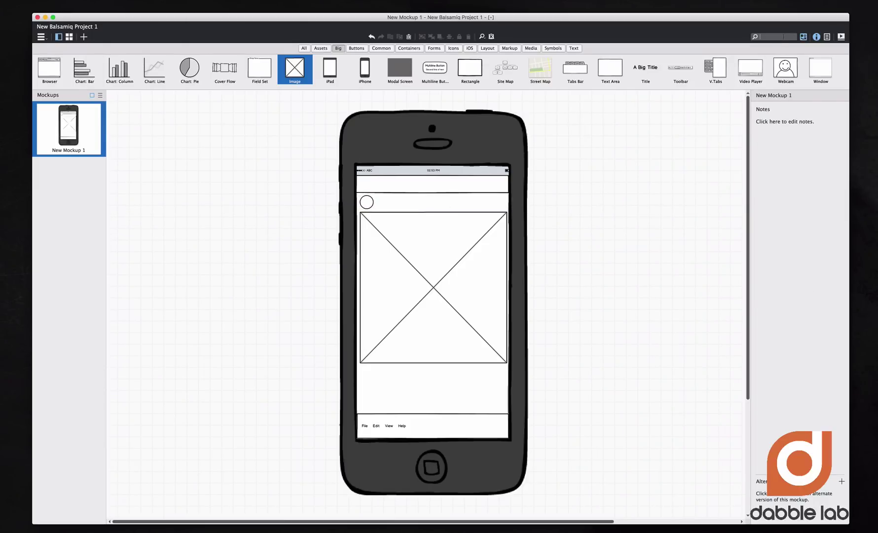
- Add a Text block beside the avatar reading 'Dabble Lab' with height 30
type("text")
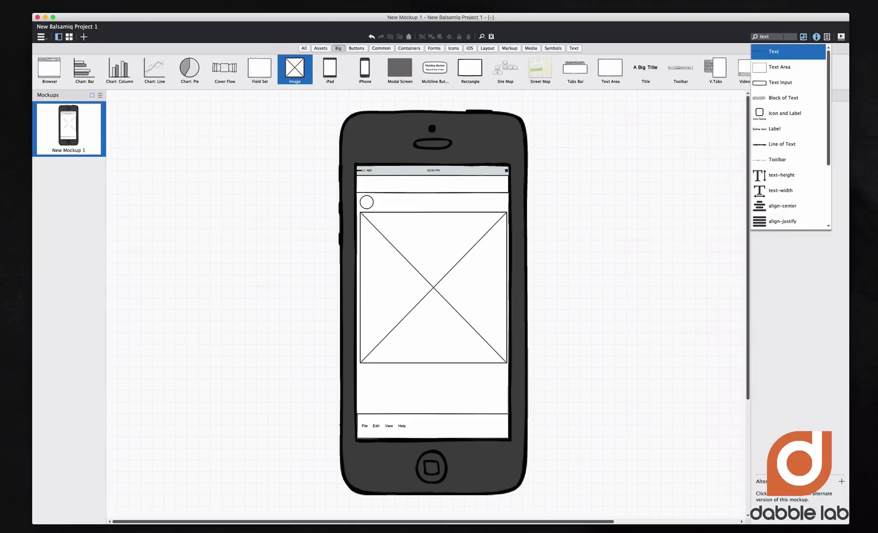
left_click(773, 52)
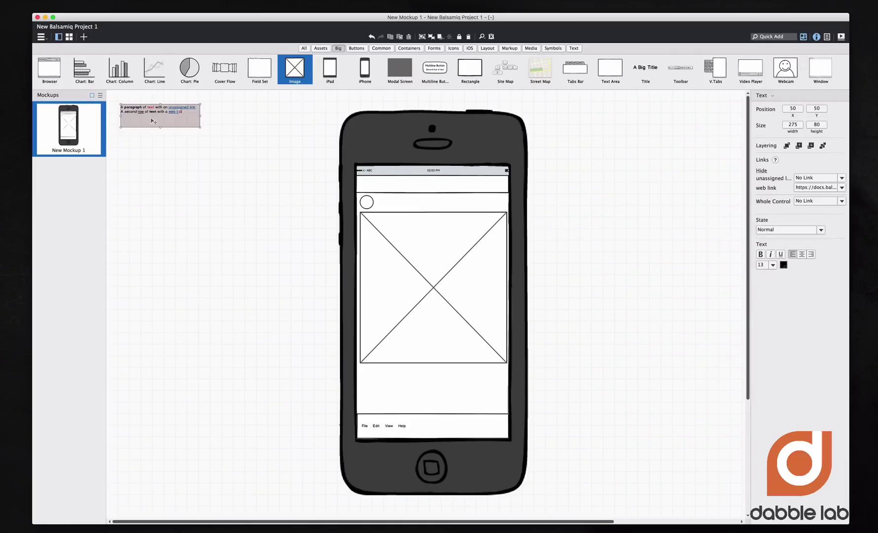
left_click_drag(152, 122, 439, 209)
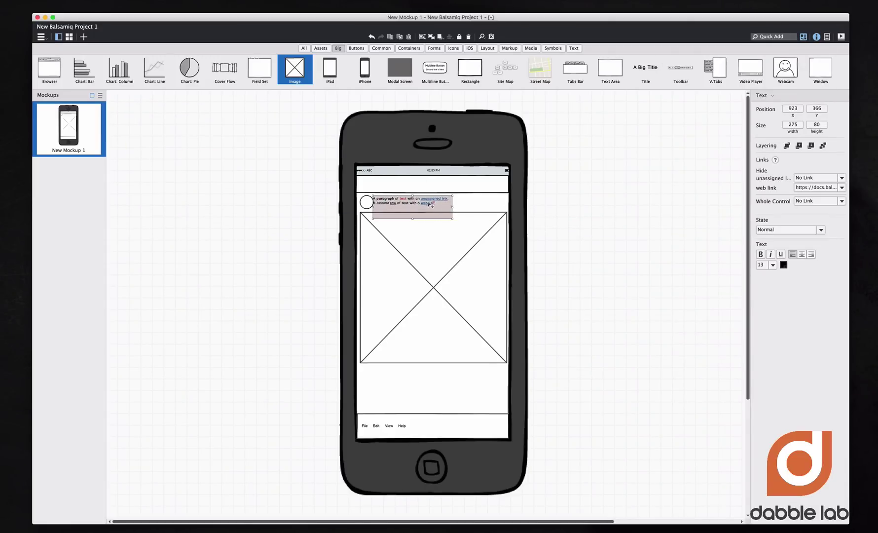
double_click(427, 205)
left_click_drag(639, 208, 366, 202)
key("BackSpace")
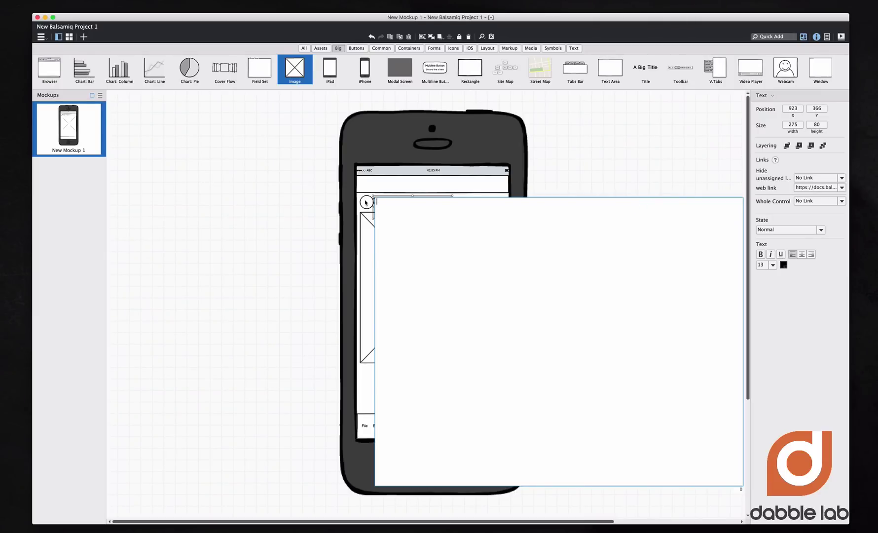
type("Dabble Lab")
left_click(592, 169)
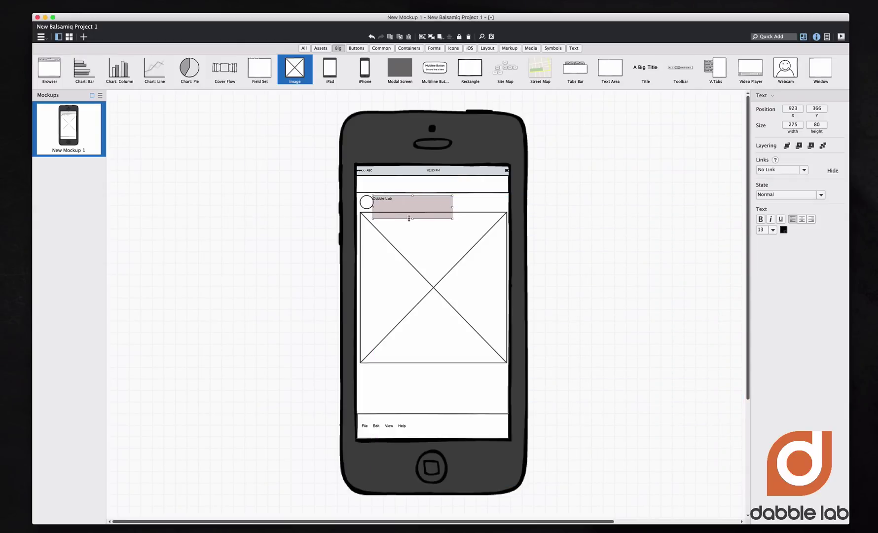
left_click_drag(409, 218, 419, 202)
left_click(566, 189)
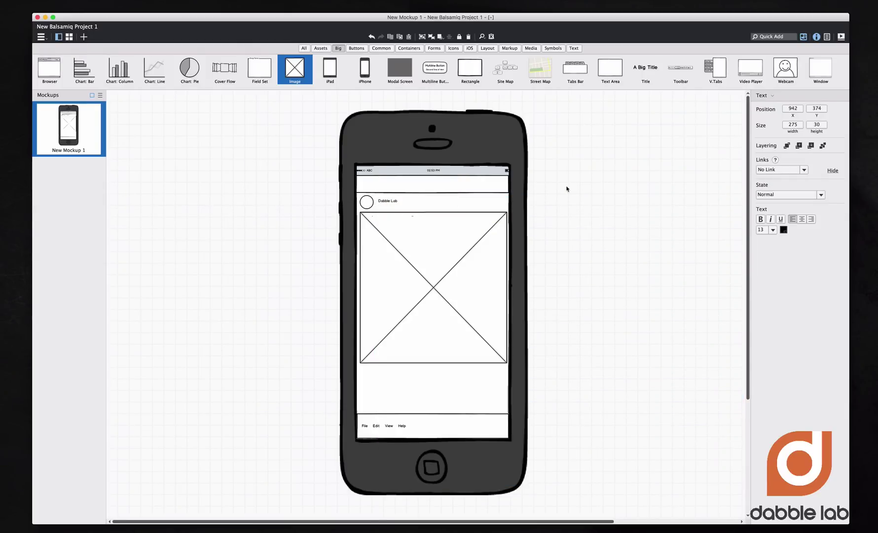
- Set the Dabble Lab label's font size to 16
left_click(390, 199)
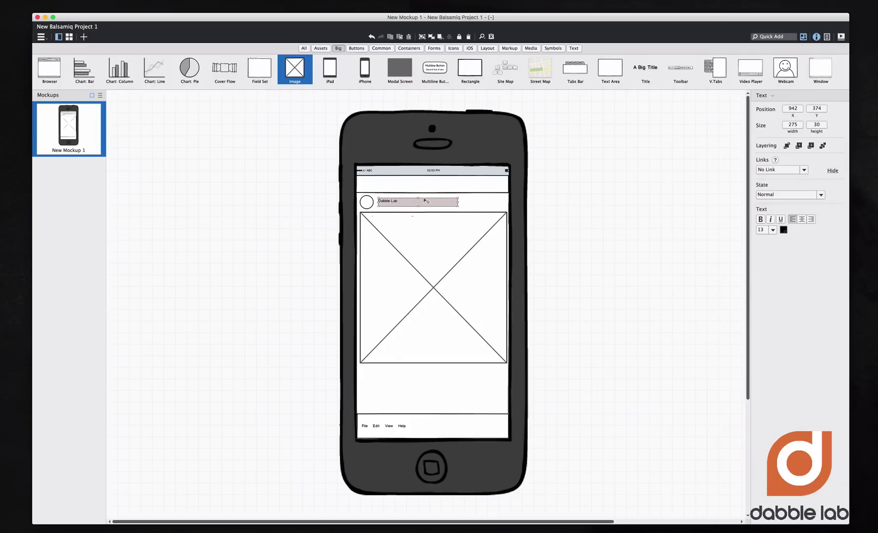
double_click(400, 204)
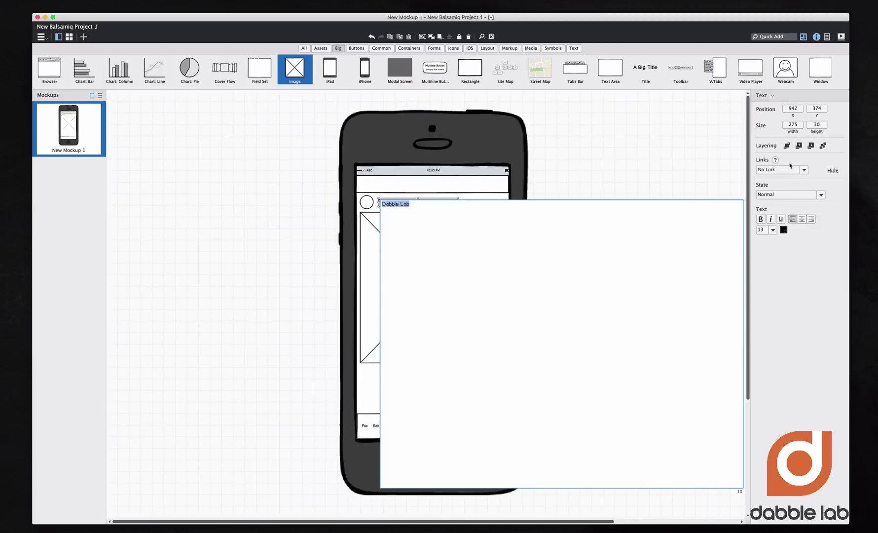
left_click(772, 231)
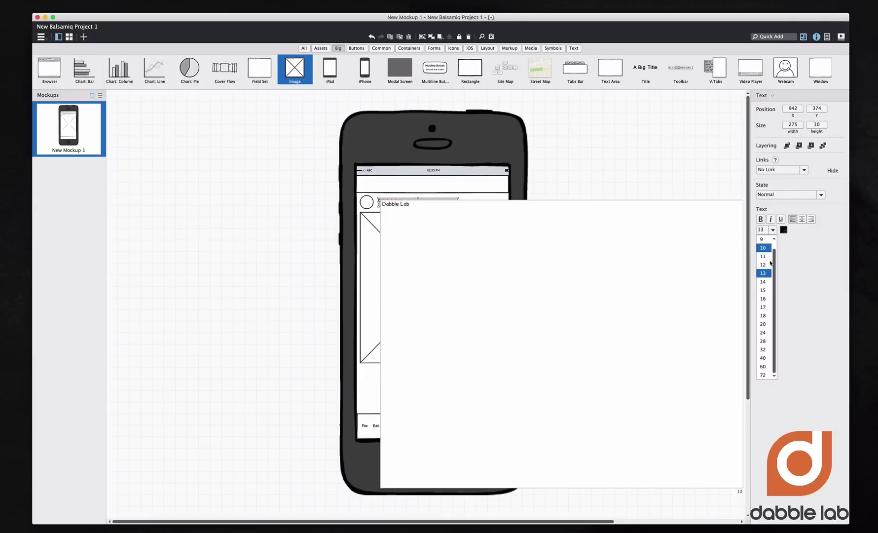
left_click(764, 298)
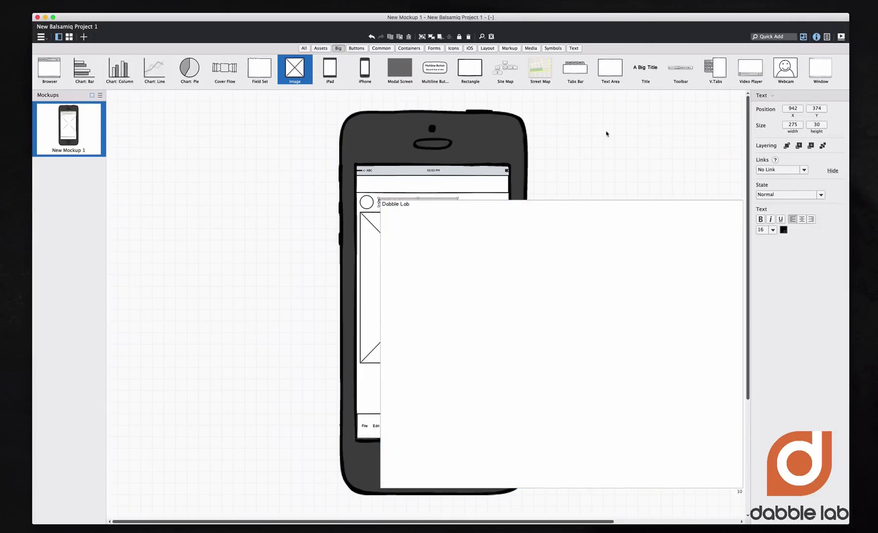
left_click(612, 152)
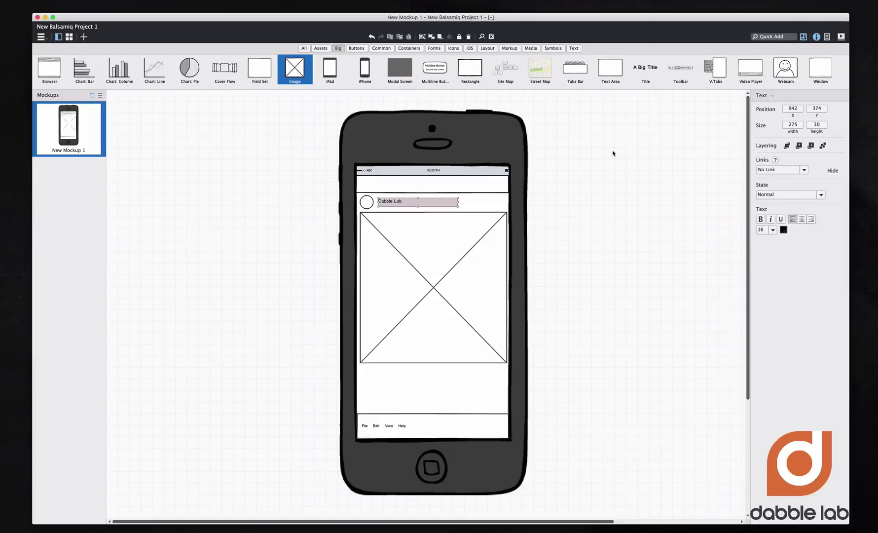
left_click(388, 199)
left_click(633, 183)
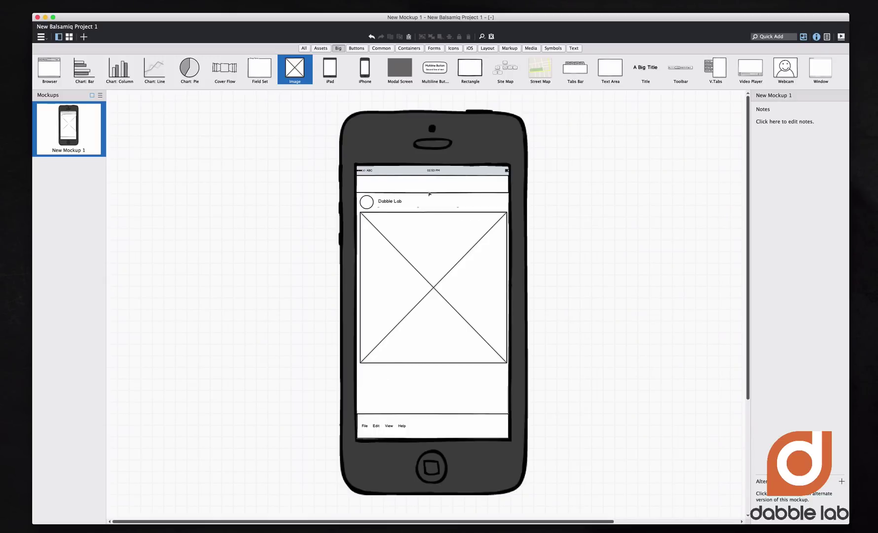
left_click(366, 202)
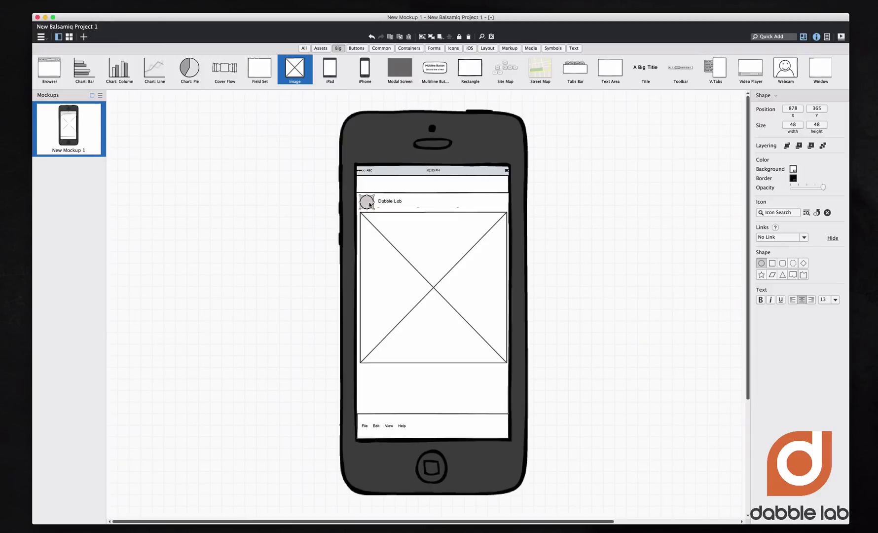
left_click_drag(369, 204, 366, 376)
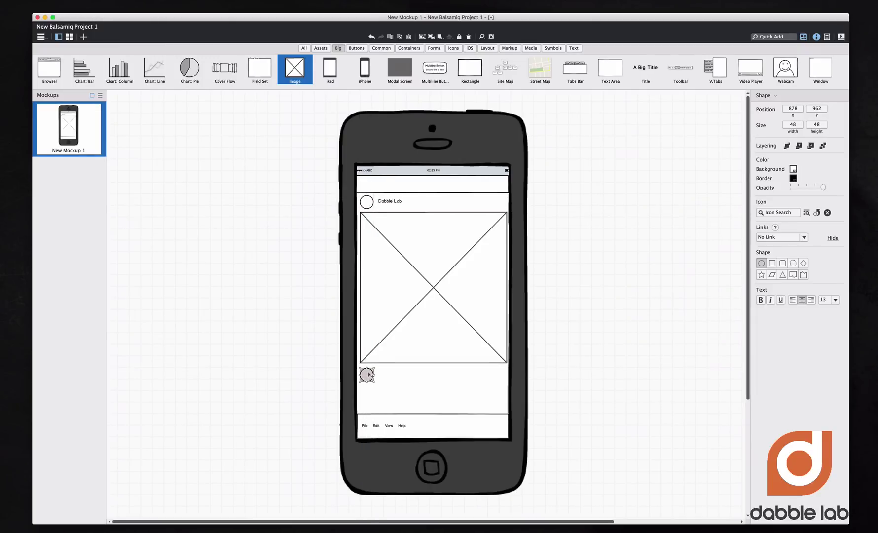
left_click(588, 280)
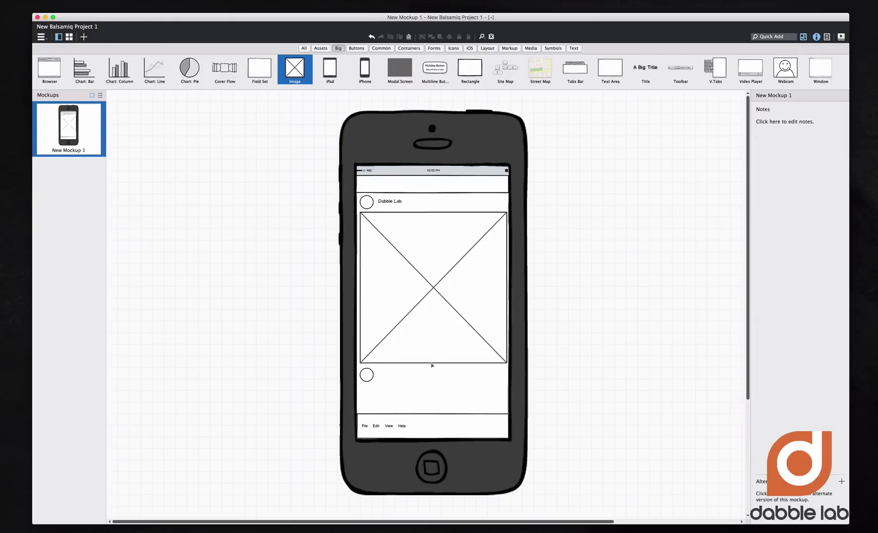
left_click(386, 201)
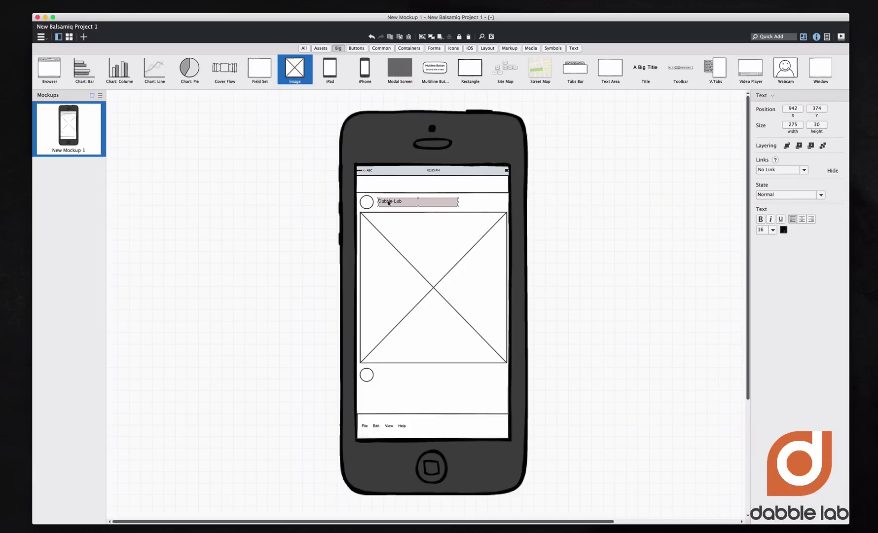
left_click_drag(389, 202, 387, 375)
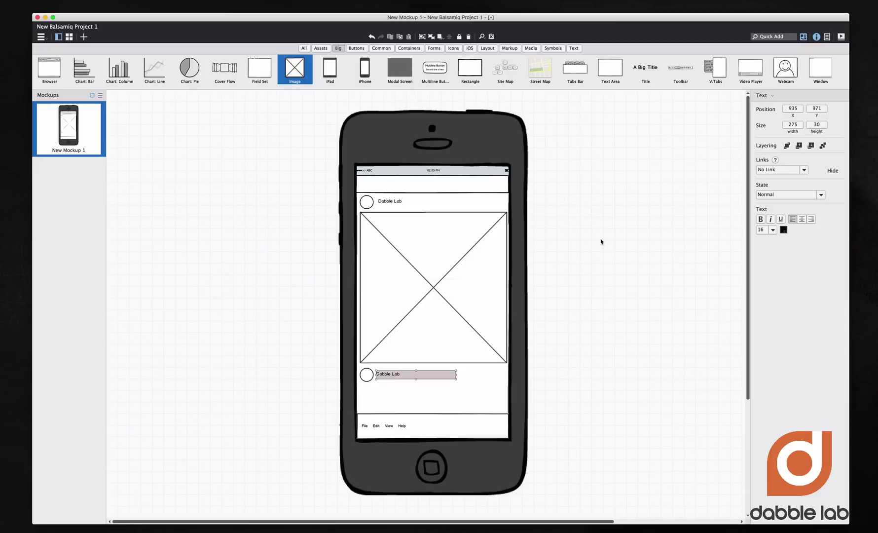
left_click(590, 236)
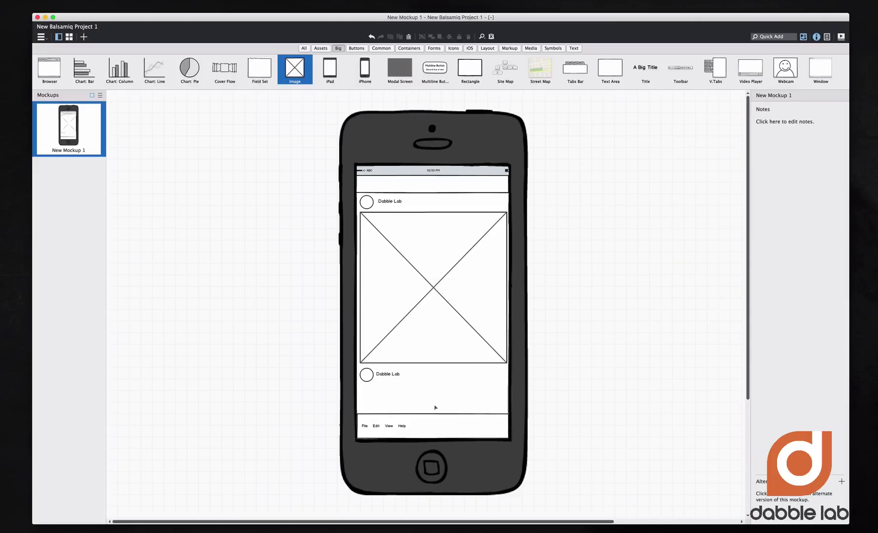
- Insert a Block of Text under the second Dabble Lab label, sized 326 by 95
left_click(780, 37)
type("caption")
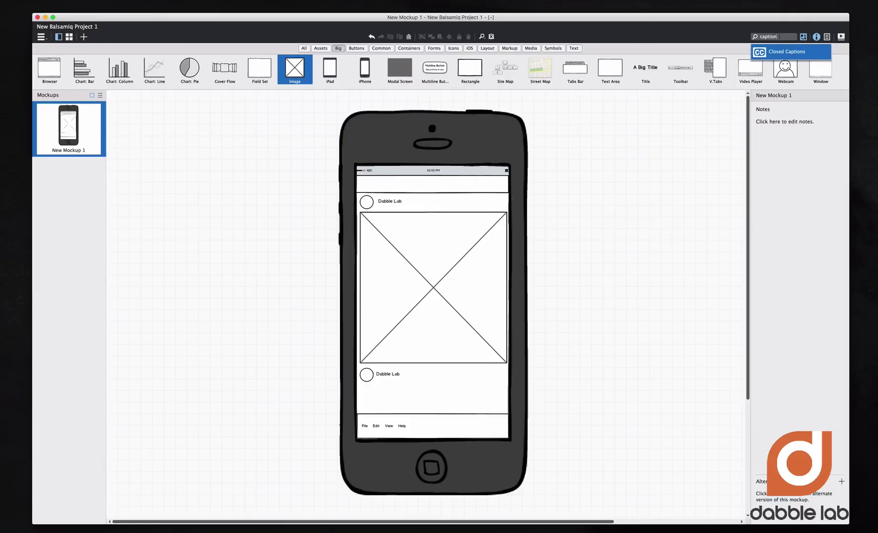
type("o")
key("BackSpace")
key("BackSpace")
key("BackSpace")
key("BackSpace")
key("BackSpace")
key("BackSpace")
type("text")
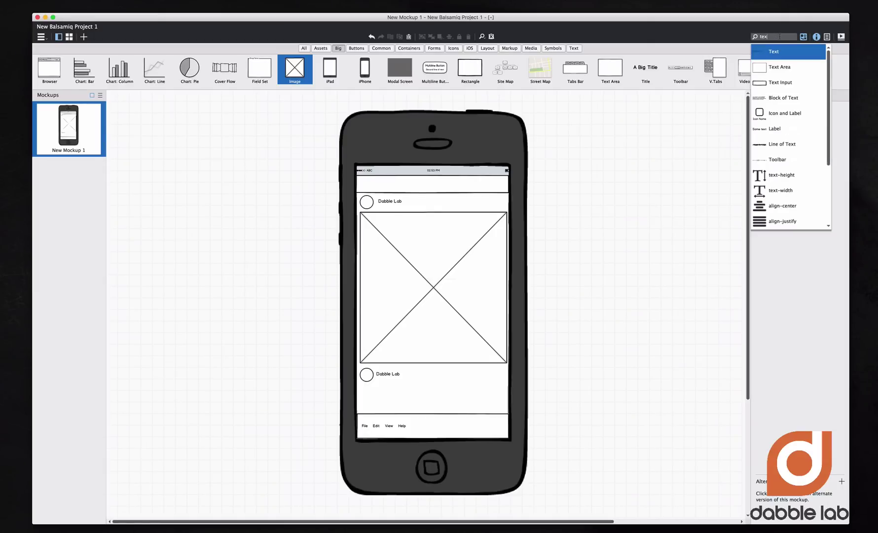
left_click(783, 98)
mouse_move(168, 118)
left_mouse_down()
mouse_move(425, 391)
mouse_move(606, 351)
mouse_move(484, 392)
mouse_move(387, 387)
left_mouse_up()
right_click(430, 389)
key("Escape")
left_click(435, 378)
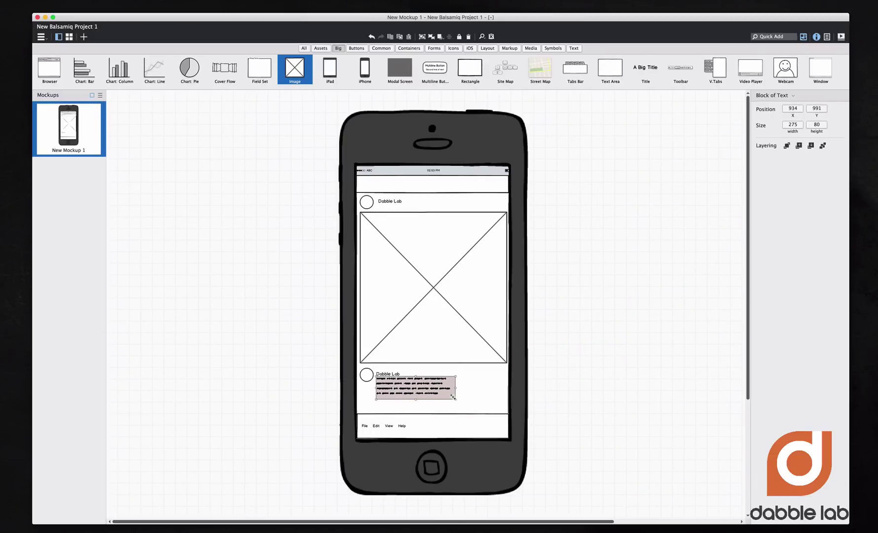
mouse_move(456, 398)
left_mouse_down()
mouse_move(501, 406)
mouse_move(468, 397)
left_mouse_up()
left_click(558, 349)
left_click(588, 300)
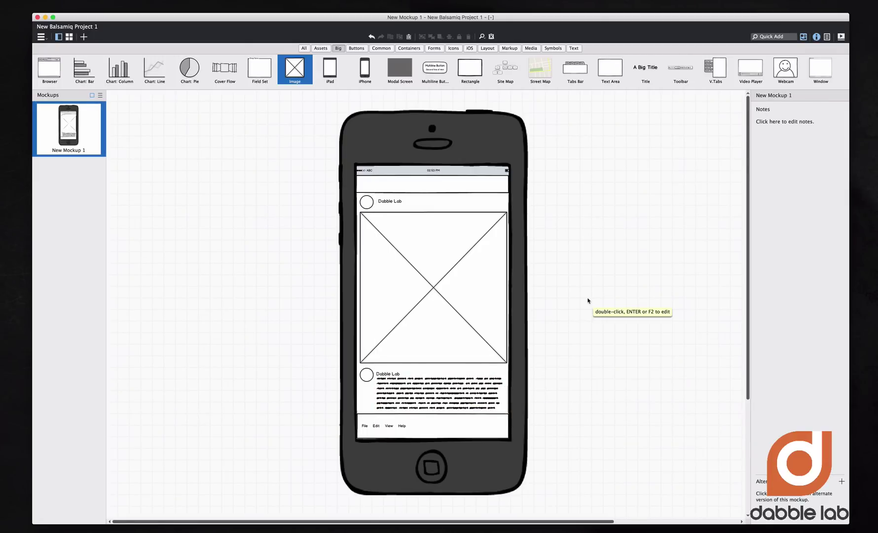
- Delete the menu bar and put a copy of the header rectangle at the screen bottom
left_click(397, 426)
double_click(397, 427)
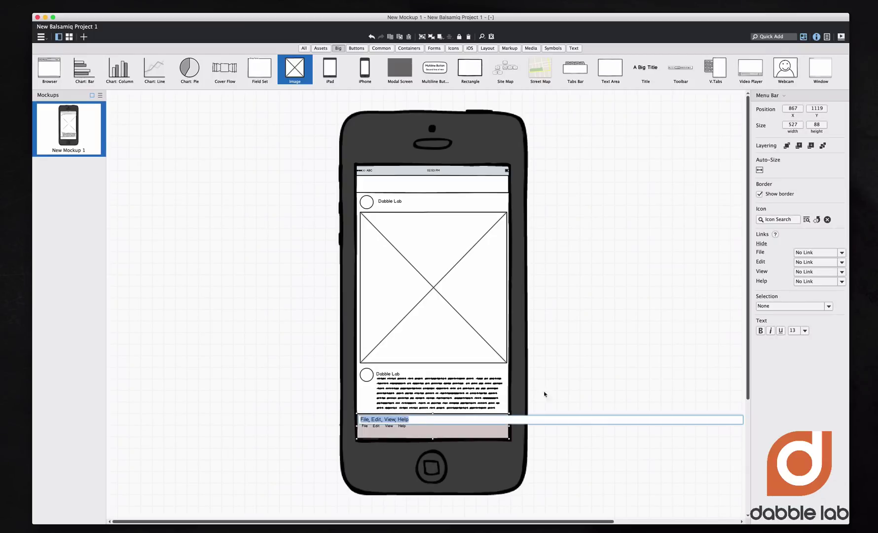
left_click(406, 427)
double_click(406, 428)
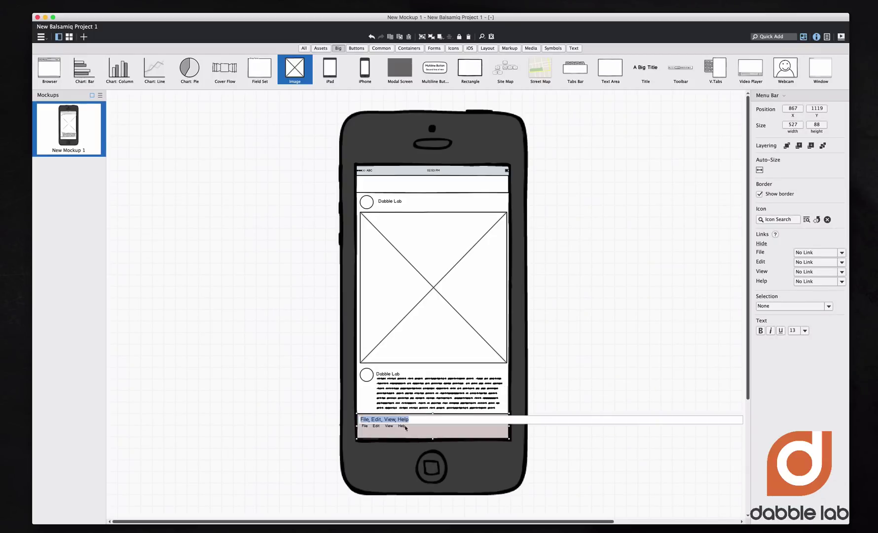
key("Escape")
key("Delete")
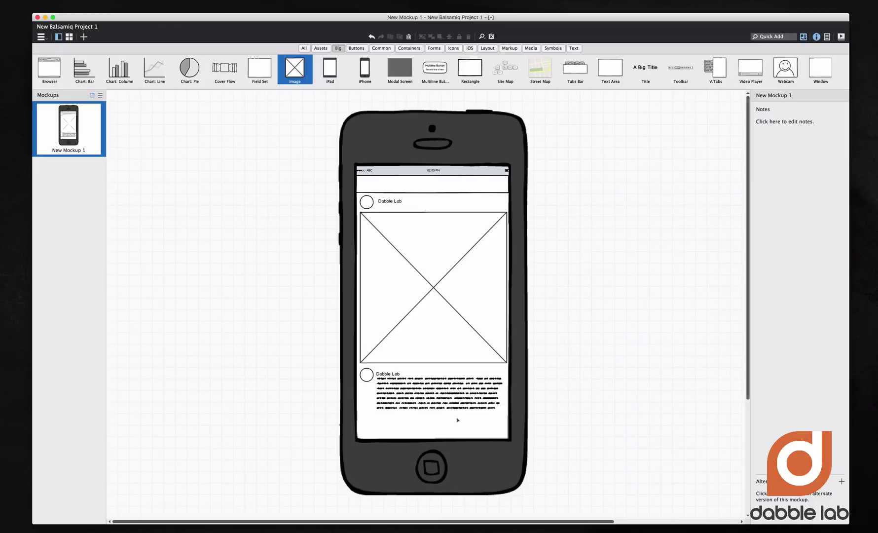
left_click(453, 421)
key("Escape")
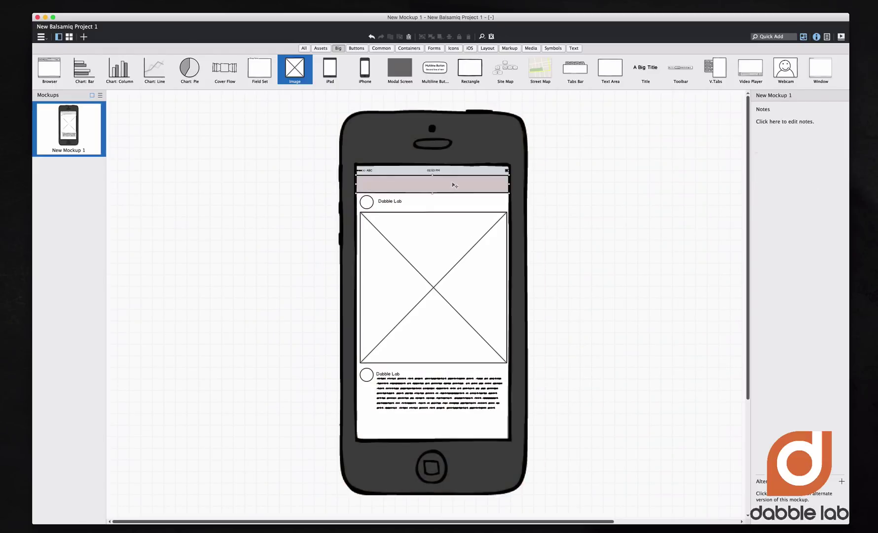
left_click_drag(454, 185, 456, 432)
left_click(610, 264)
- Quick Add a Heart Outlined icon at the left of the bottom bar
left_click(760, 37)
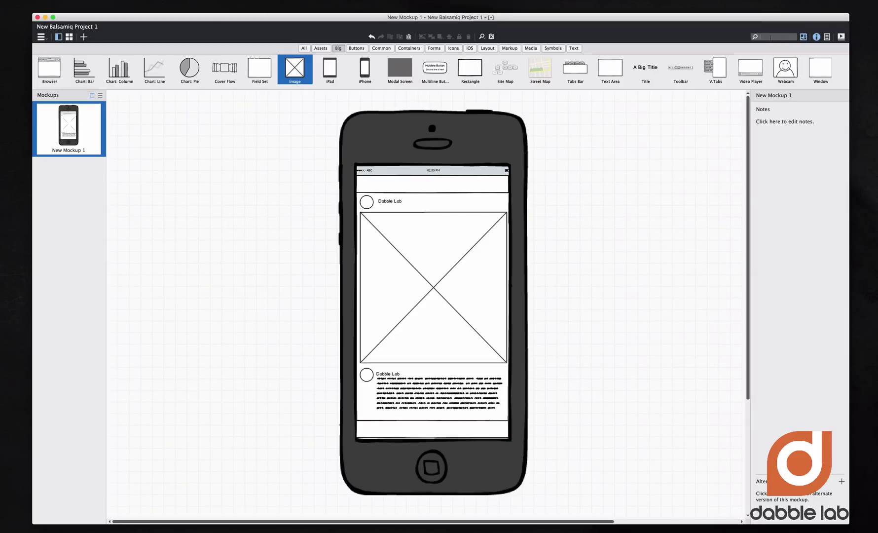
type("hear")
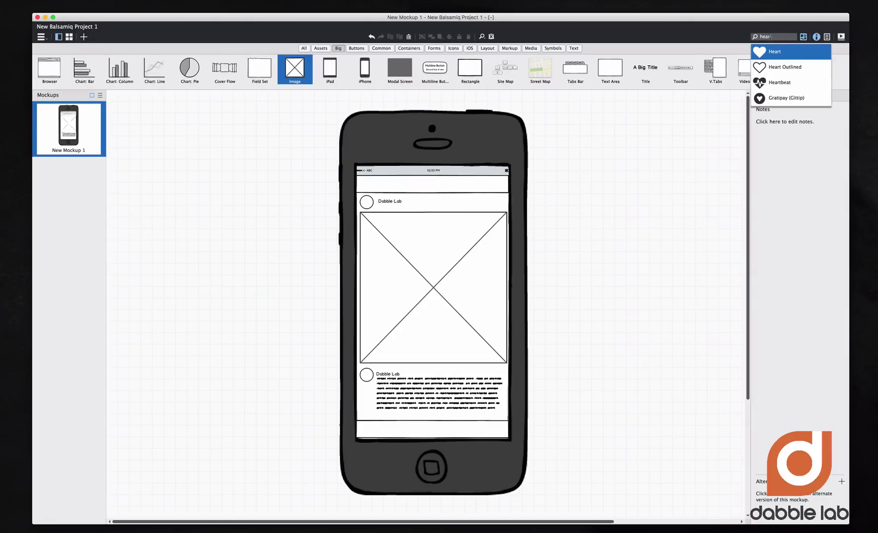
key("Down")
key("Return")
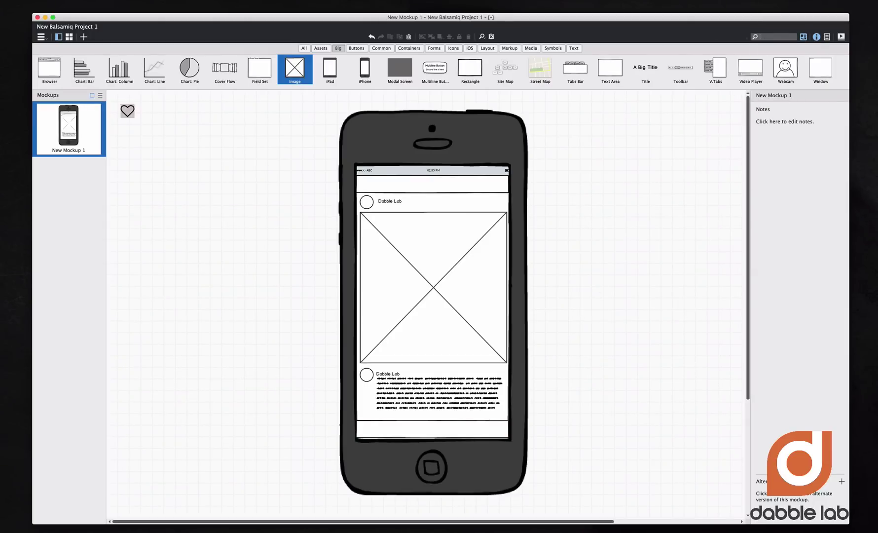
left_click_drag(127, 111, 379, 438)
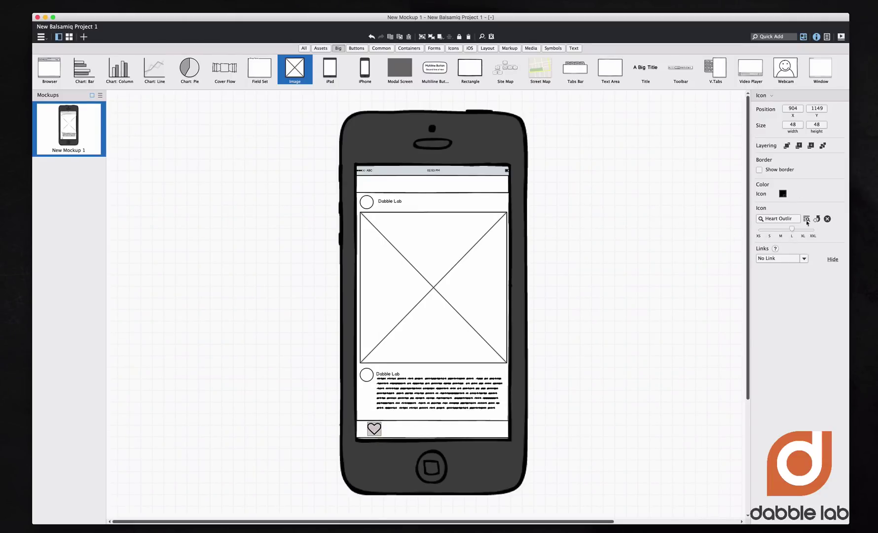
mouse_move(794, 230)
left_mouse_down()
mouse_move(773, 230)
mouse_move(792, 231)
left_mouse_up()
- Quick Add a chat comment icon and place it next to the heart
left_click(636, 276)
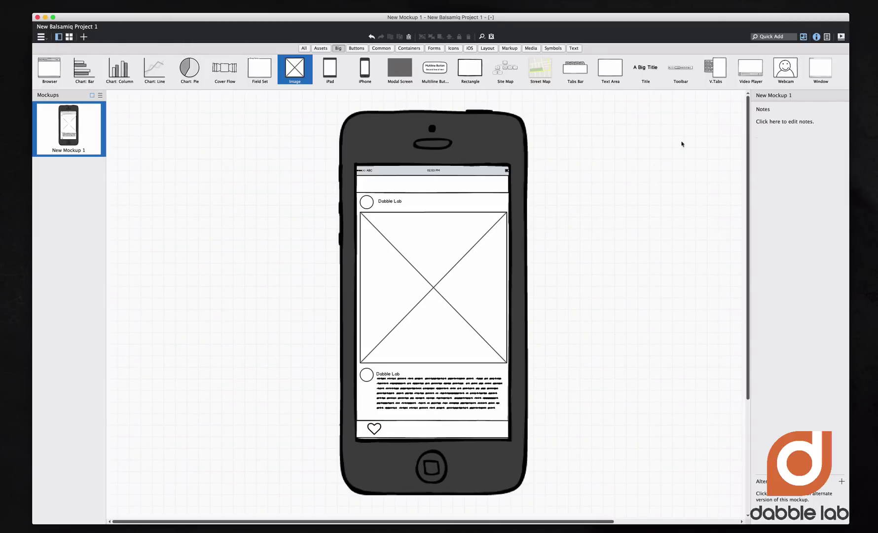
left_click(782, 37)
type("mess")
key("BackSpace")
key("BackSpace")
key("BackSpace")
type("chat")
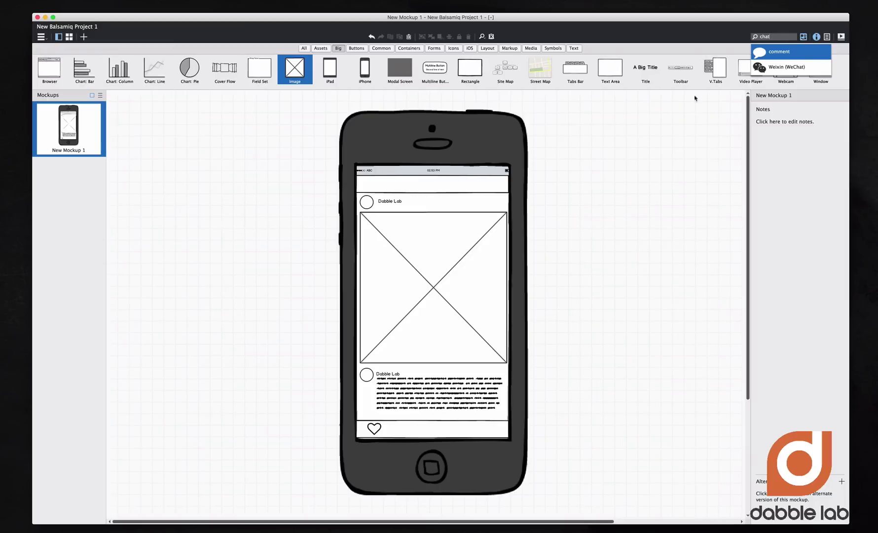
key("Return")
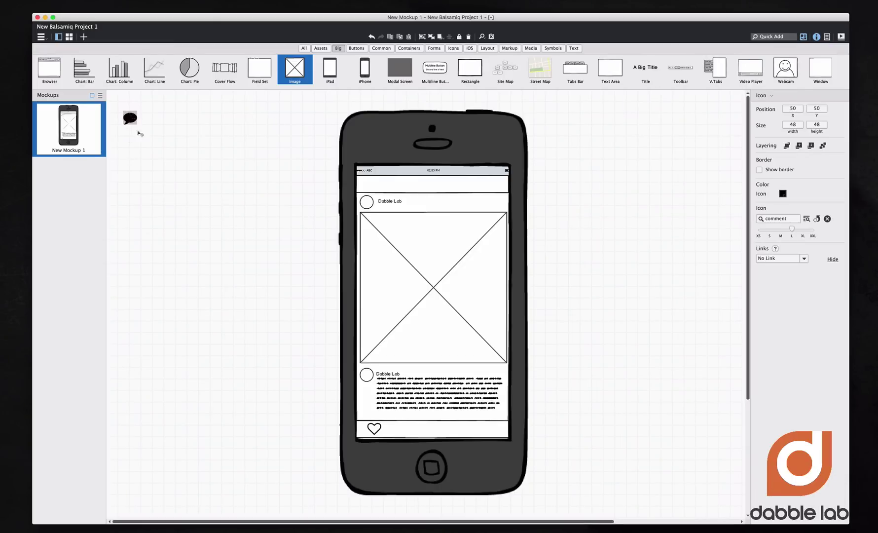
left_click_drag(130, 115, 406, 426)
- Add Share and User icons to the bottom bar, the user icon at its right end
left_click(778, 37)
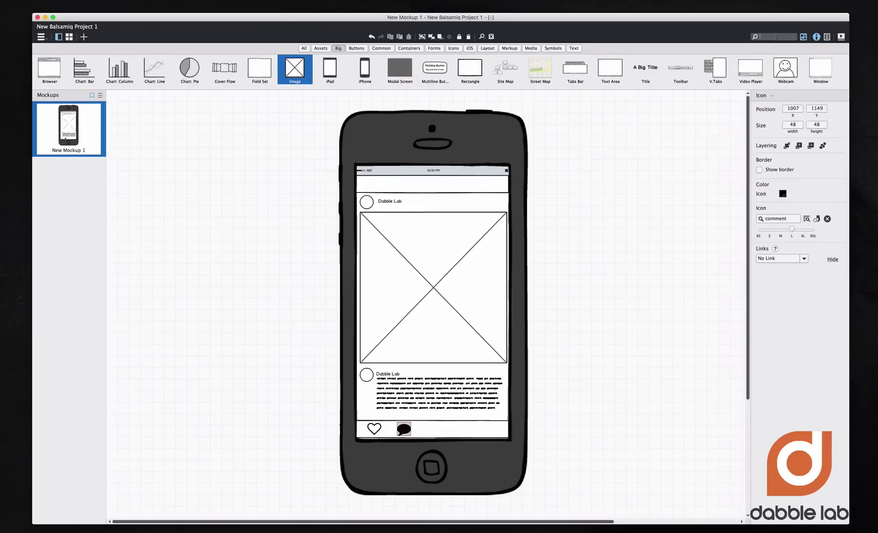
type("share")
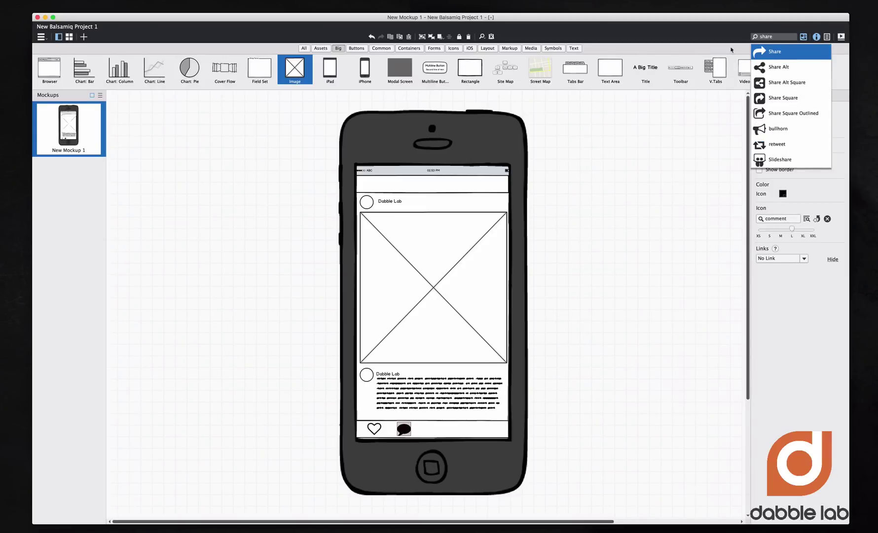
left_click(782, 58)
left_click_drag(130, 111, 446, 428)
left_click(783, 36)
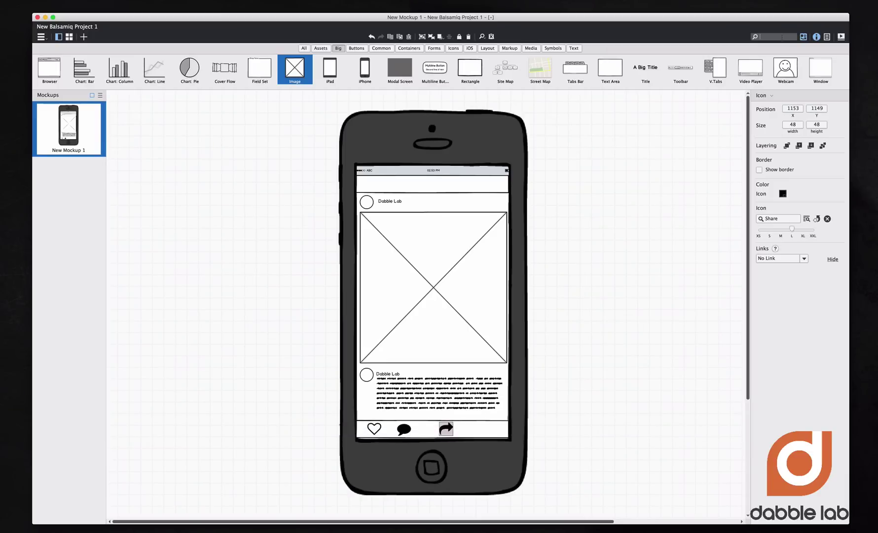
type("profil")
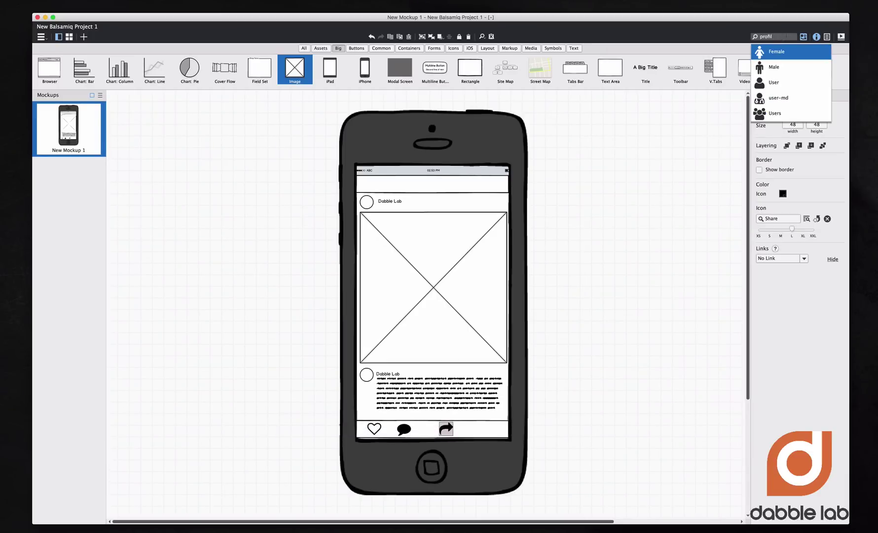
left_click(773, 82)
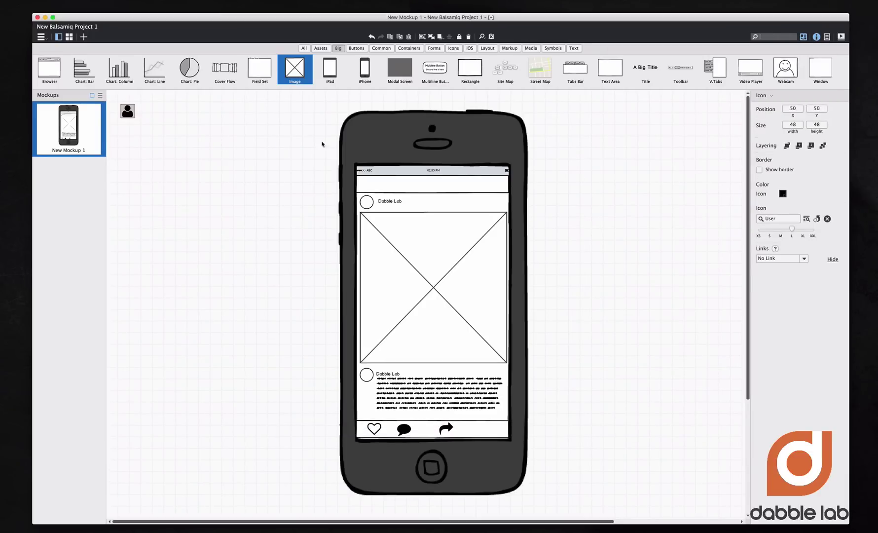
left_click_drag(127, 111, 486, 429)
left_click(554, 274)
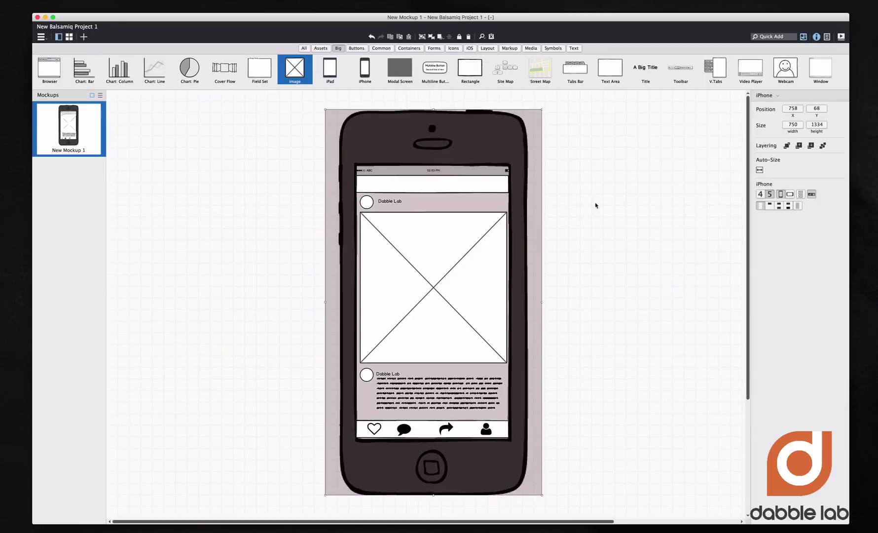
left_click(611, 160)
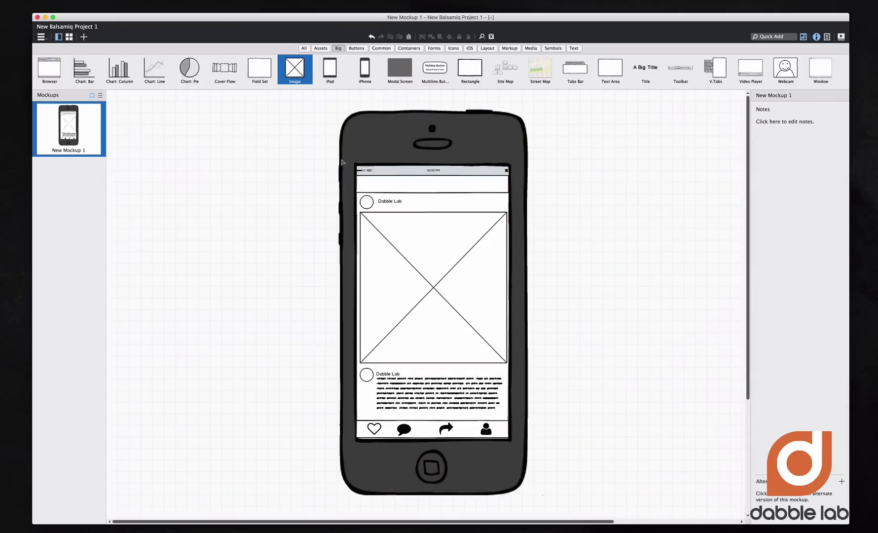